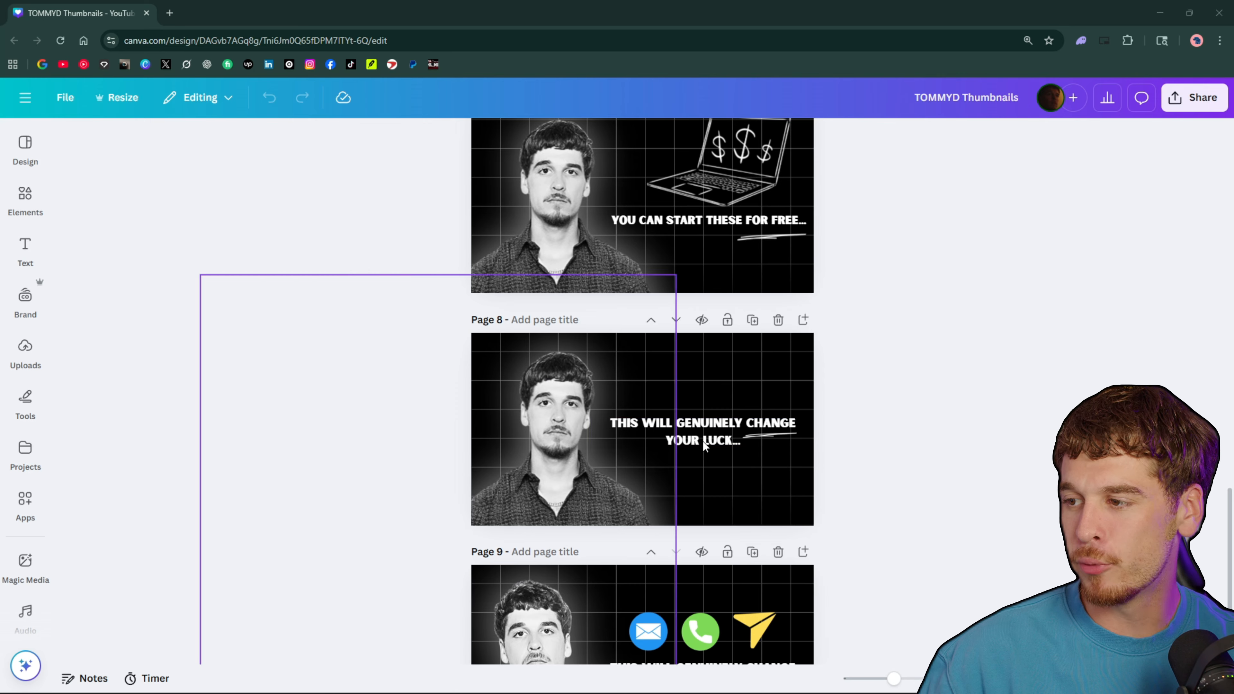
Step: Add a new blank page after page 9 of the thumbnail design
{"action": "scroll", "coordinate": [719, 433], "scroll_direction": "down", "scroll_amount": 3}
{"action": "scroll", "coordinate": [880, 450], "scroll_direction": "up", "scroll_amount": 6}
{"action": "scroll", "coordinate": [880, 449], "scroll_direction": "up", "scroll_amount": 1}
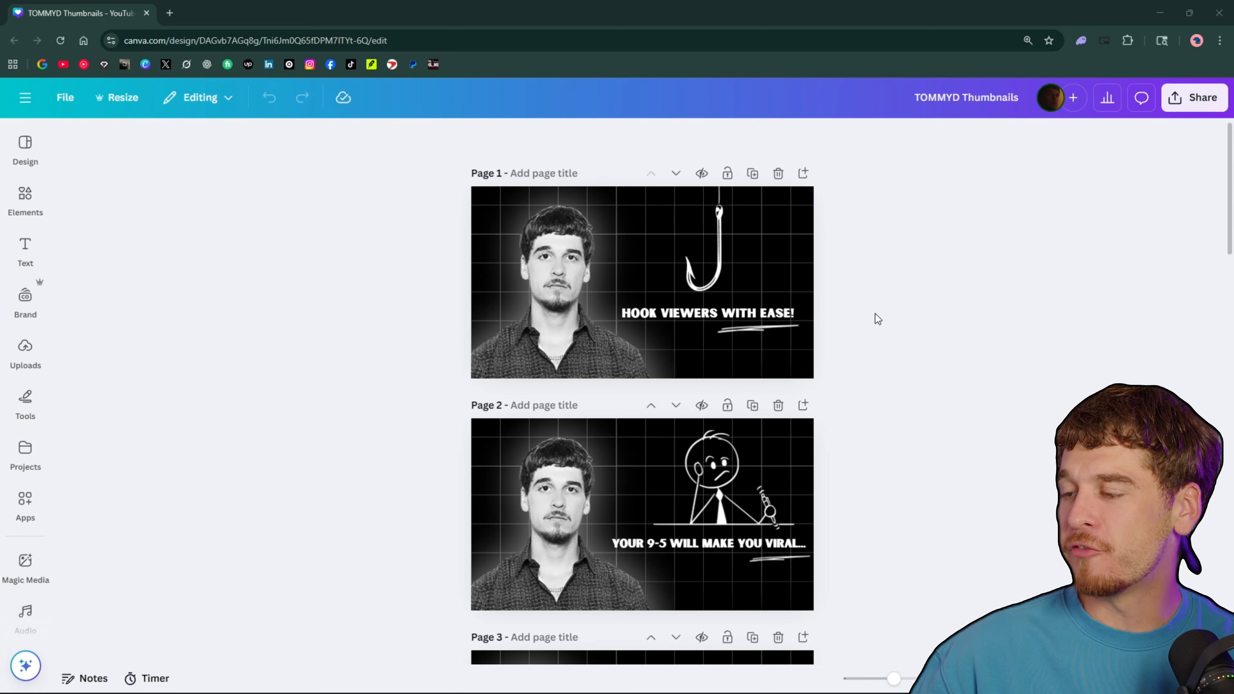
{"action": "scroll", "coordinate": [879, 315], "scroll_direction": "down", "scroll_amount": 20}
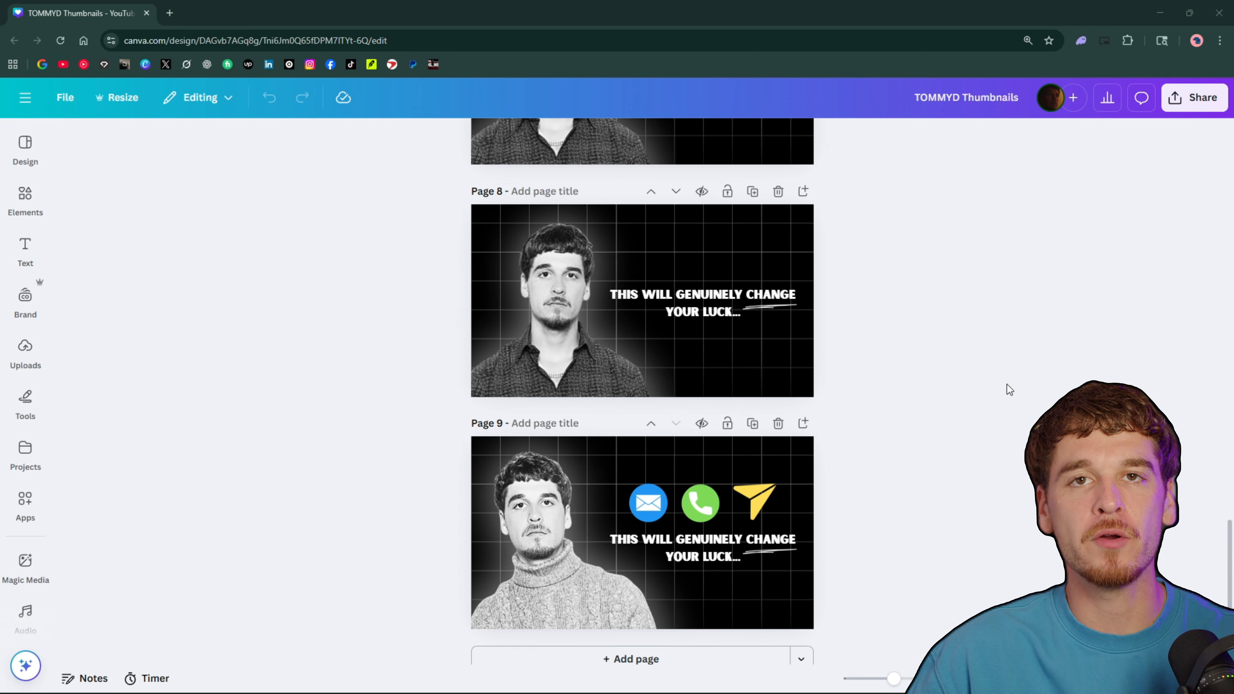
{"action": "scroll", "coordinate": [972, 367], "scroll_direction": "down", "scroll_amount": 1}
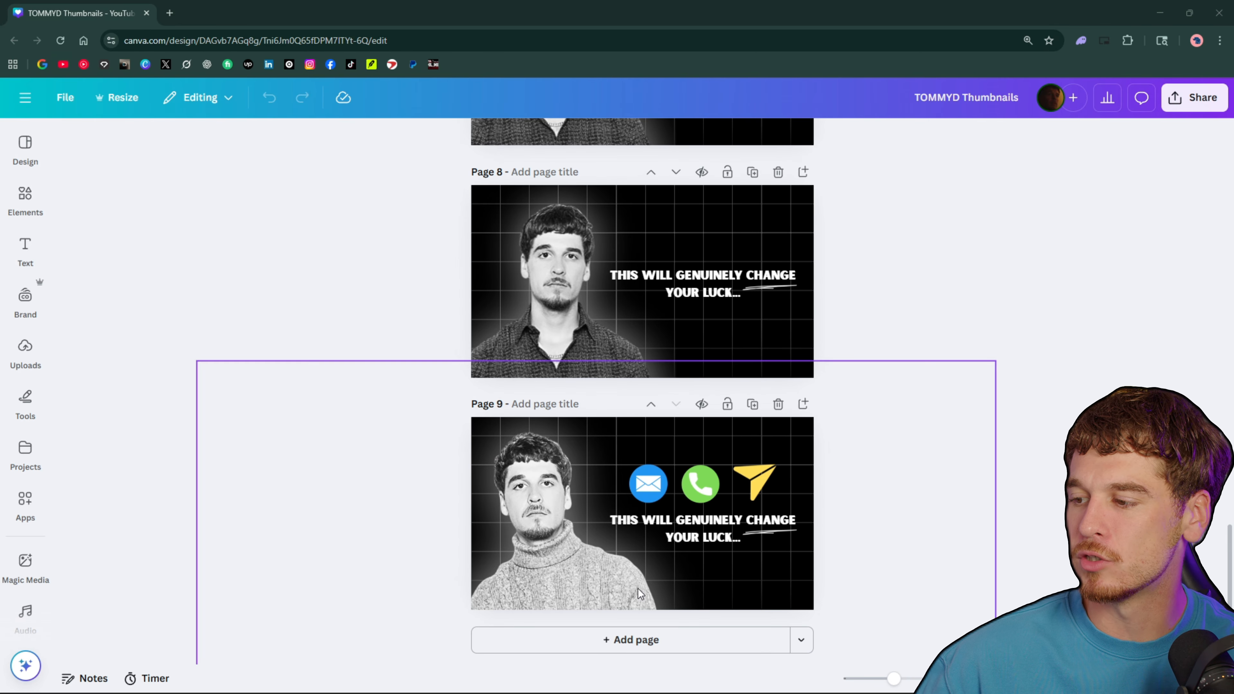
{"action": "left_click", "coordinate": [664, 641]}
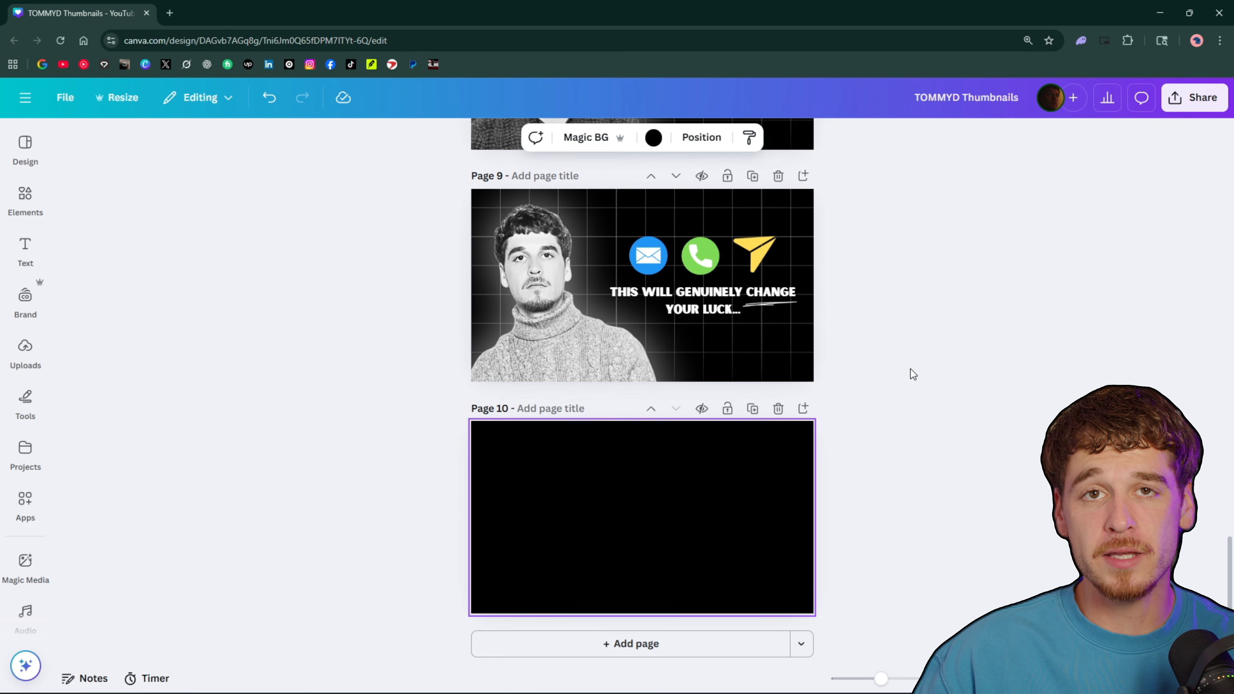
{"action": "scroll", "coordinate": [910, 368], "scroll_direction": "up", "scroll_amount": 2}
{"action": "scroll", "coordinate": [801, 303], "scroll_direction": "up", "scroll_amount": 4}
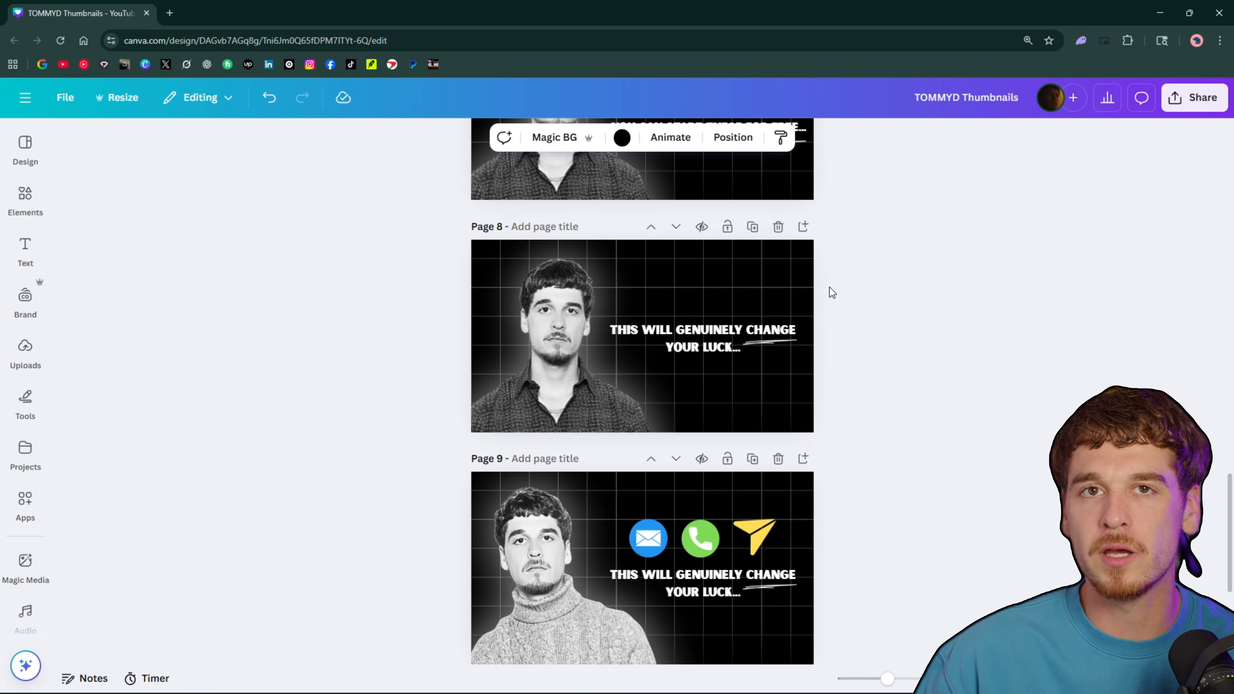
{"action": "left_click", "coordinate": [777, 265]}
{"action": "mouse_move", "coordinate": [777, 266]}
{"action": "left_mouse_down"}
{"action": "mouse_move", "coordinate": [835, 237]}
{"action": "mouse_move", "coordinate": [931, 234]}
{"action": "mouse_move", "coordinate": [785, 261]}
{"action": "left_mouse_up"}
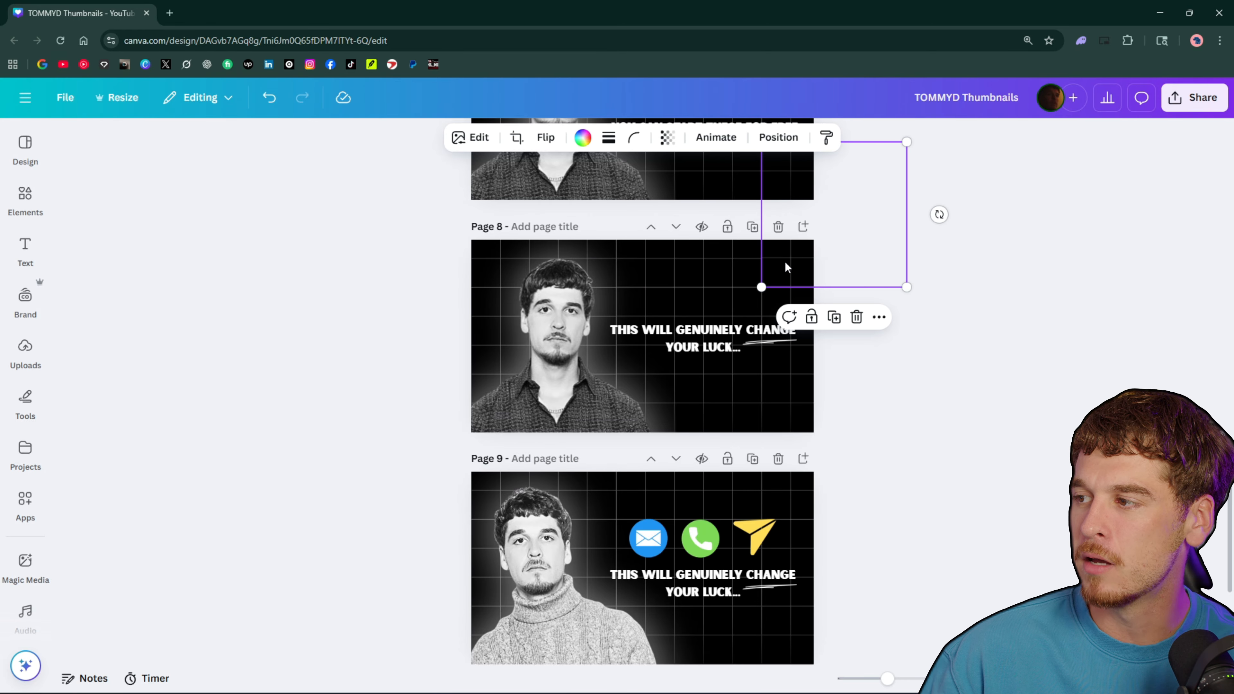
{"action": "left_click", "coordinate": [874, 276]}
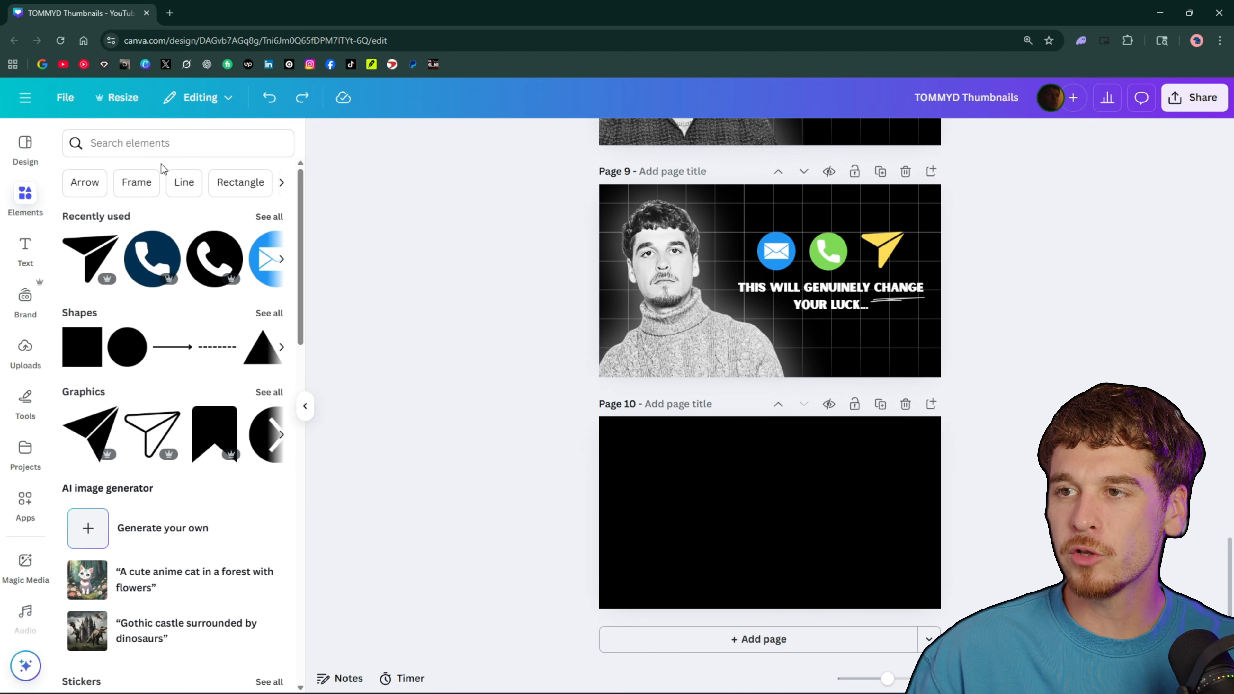
Step: Search the elements for "dark grid" and show all photo results
{"action": "left_click", "coordinate": [191, 154]}
{"action": "type", "text": "dark grid"}
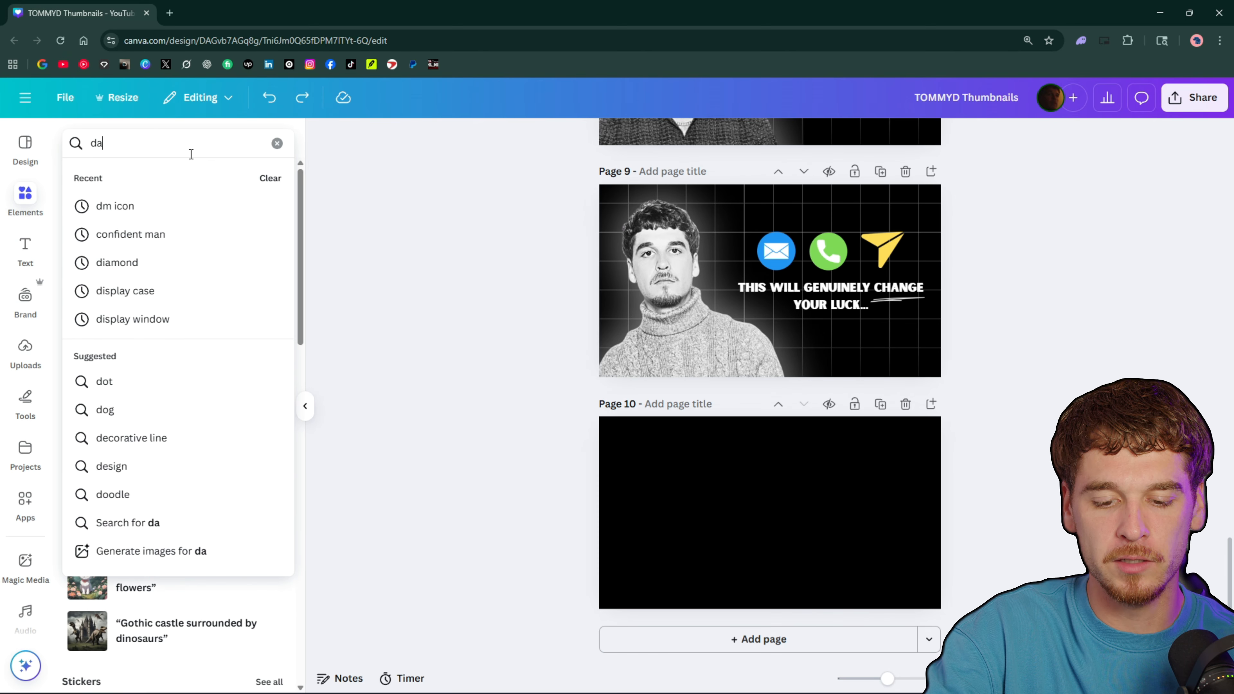
{"action": "key", "text": "Return"}
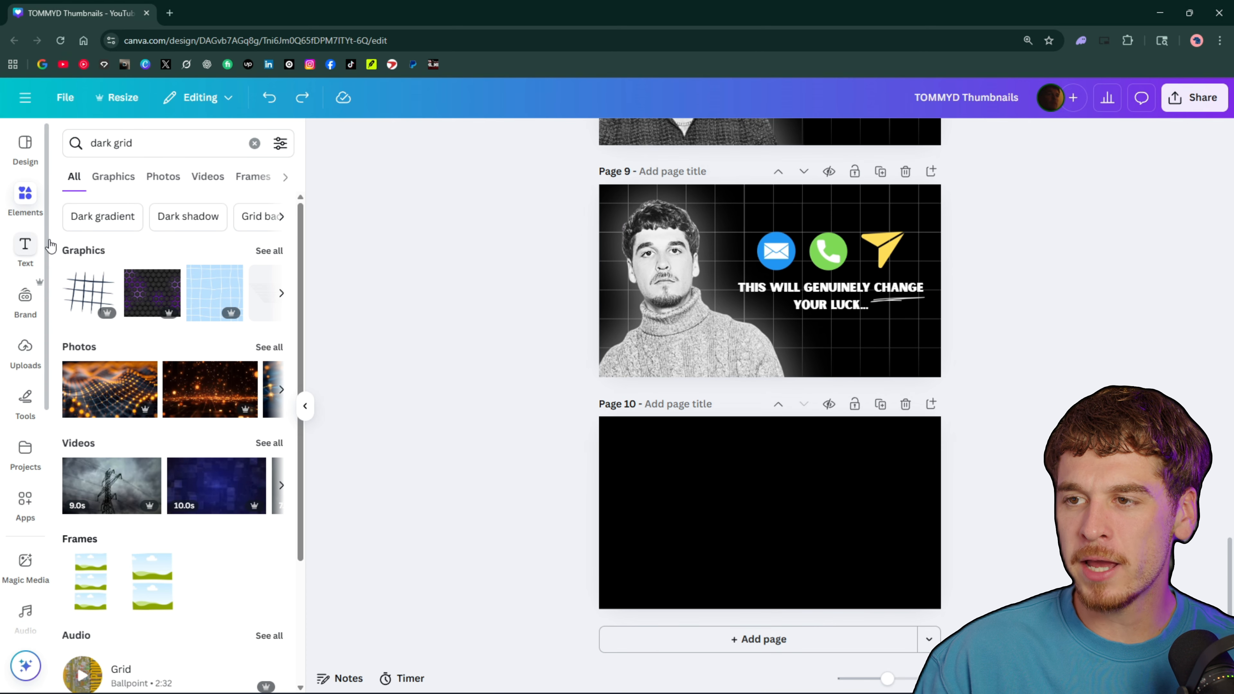
{"action": "left_click", "coordinate": [268, 347]}
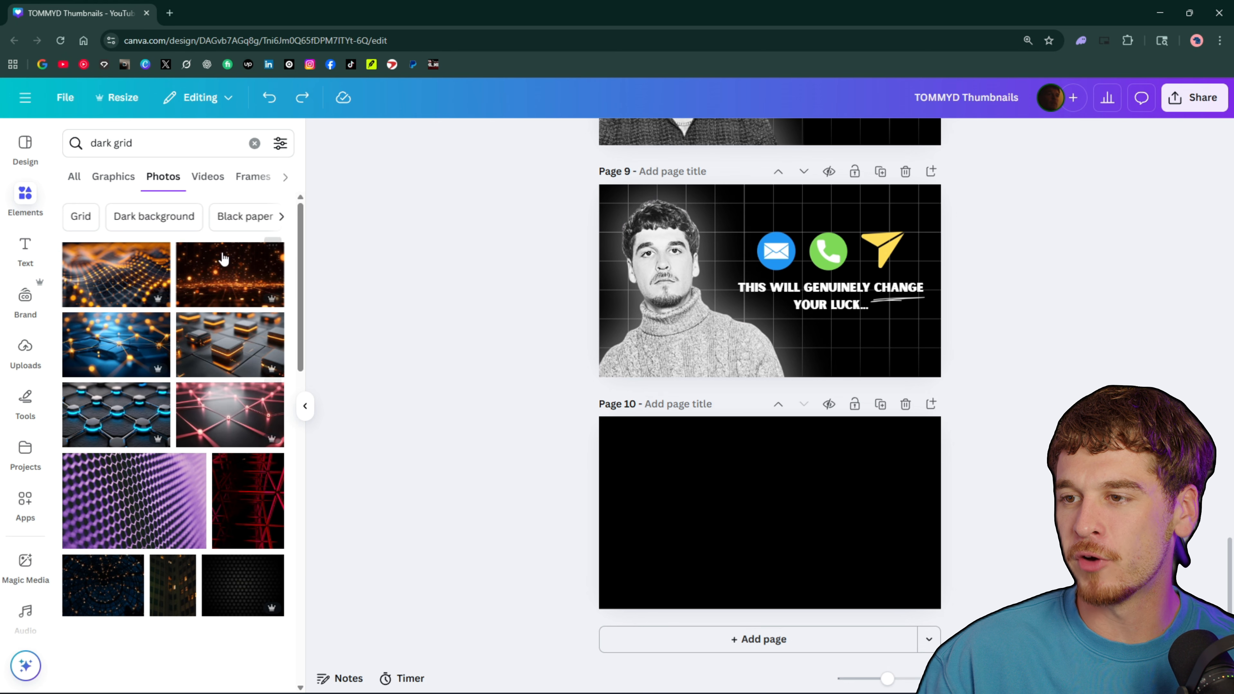
Step: Find the black photo with thin grid lines and place it on page 10 so it fills the page
{"action": "scroll", "coordinate": [265, 365], "scroll_direction": "down", "scroll_amount": 10}
{"action": "scroll", "coordinate": [263, 371], "scroll_direction": "down", "scroll_amount": 8}
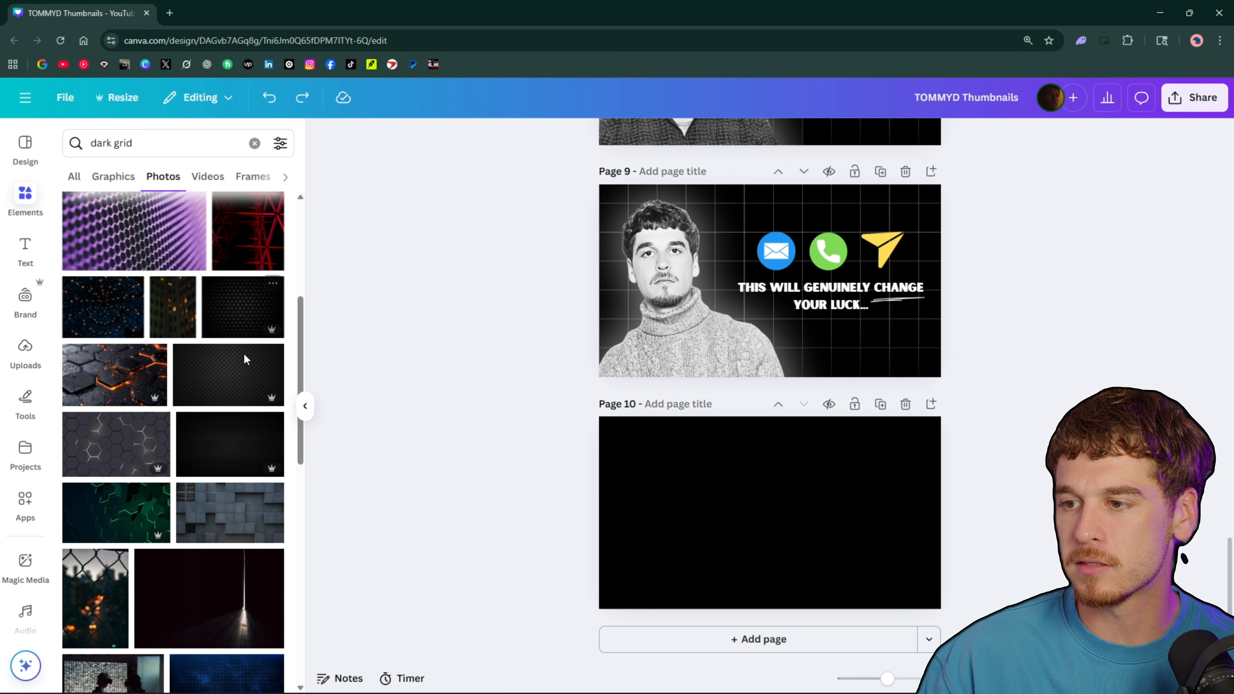
{"action": "scroll", "coordinate": [233, 316], "scroll_direction": "down", "scroll_amount": 2}
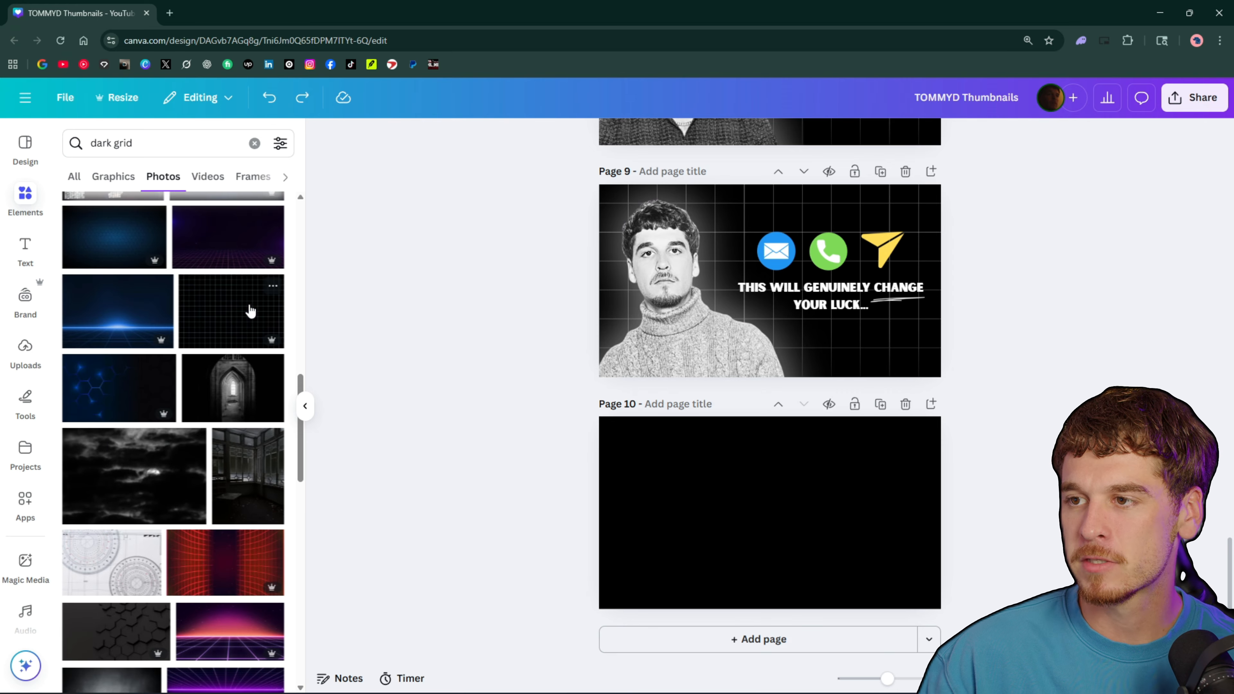
{"action": "left_click_drag", "start_coordinate": [309, 307], "coordinate": [708, 452]}
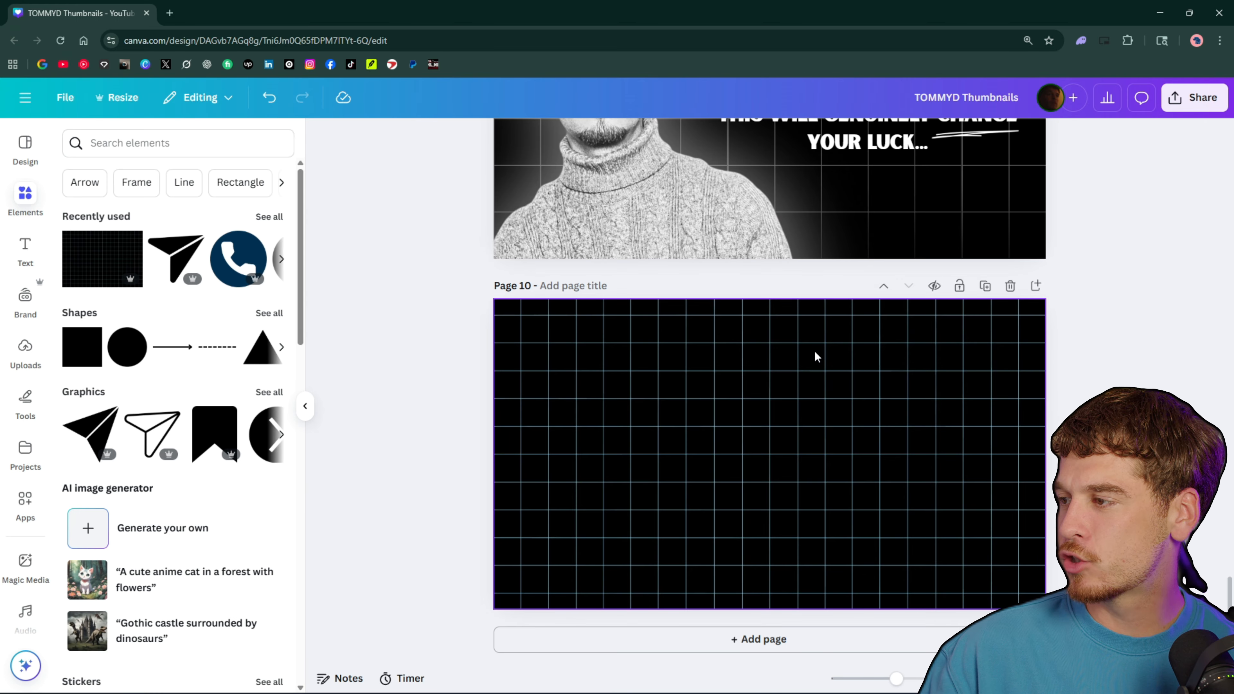
Step: Set the transparency of the grid image on page 10 to 25
{"action": "left_click", "coordinate": [815, 357]}
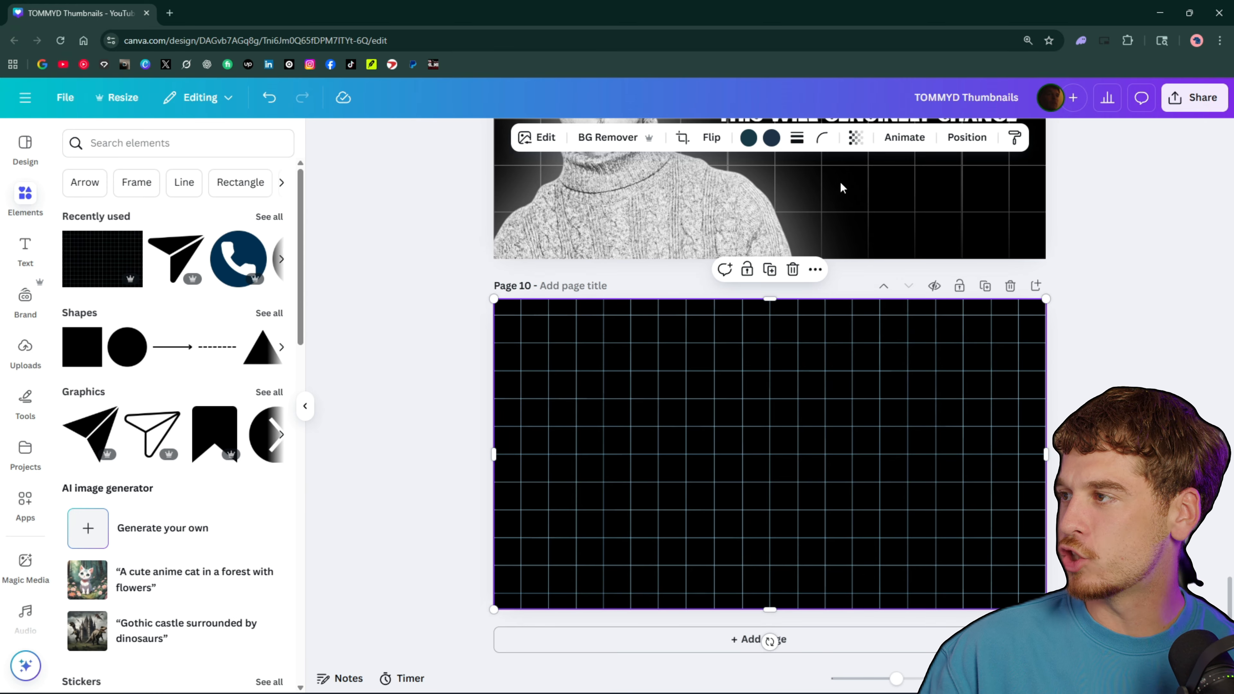
{"action": "left_click", "coordinate": [856, 138]}
{"action": "left_click_drag", "start_coordinate": [877, 205], "coordinate": [836, 205]}
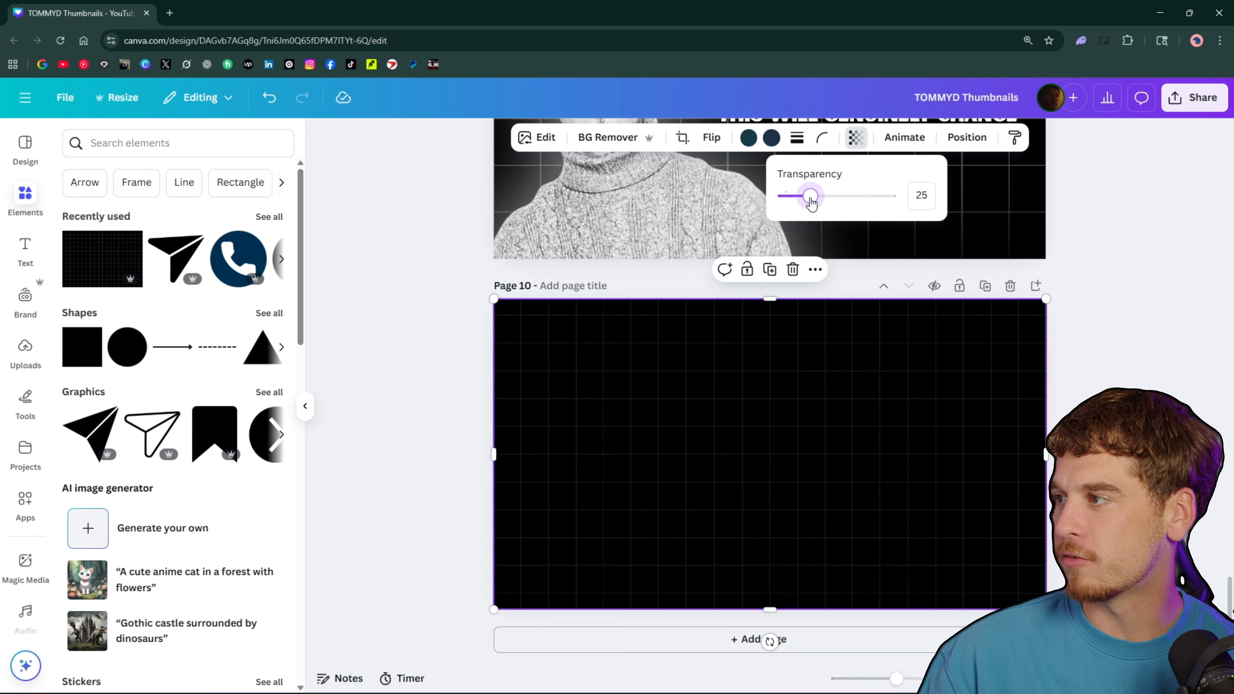
{"action": "left_click", "coordinate": [1189, 263]}
{"action": "left_click", "coordinate": [1175, 262]}
Step: Compare the finished thumbnail on page 9 with the faded grid background on page 10
{"action": "scroll", "coordinate": [524, 377], "scroll_direction": "down", "scroll_amount": 1}
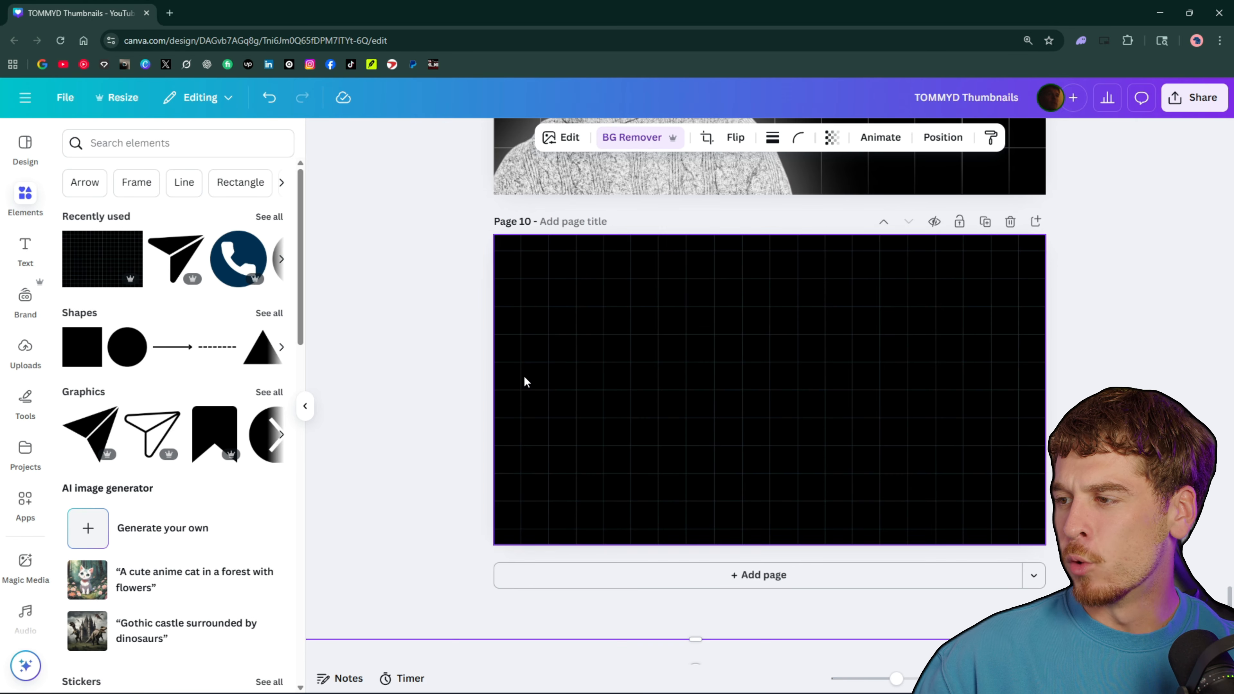
{"action": "scroll", "coordinate": [524, 377], "scroll_direction": "up", "scroll_amount": 4}
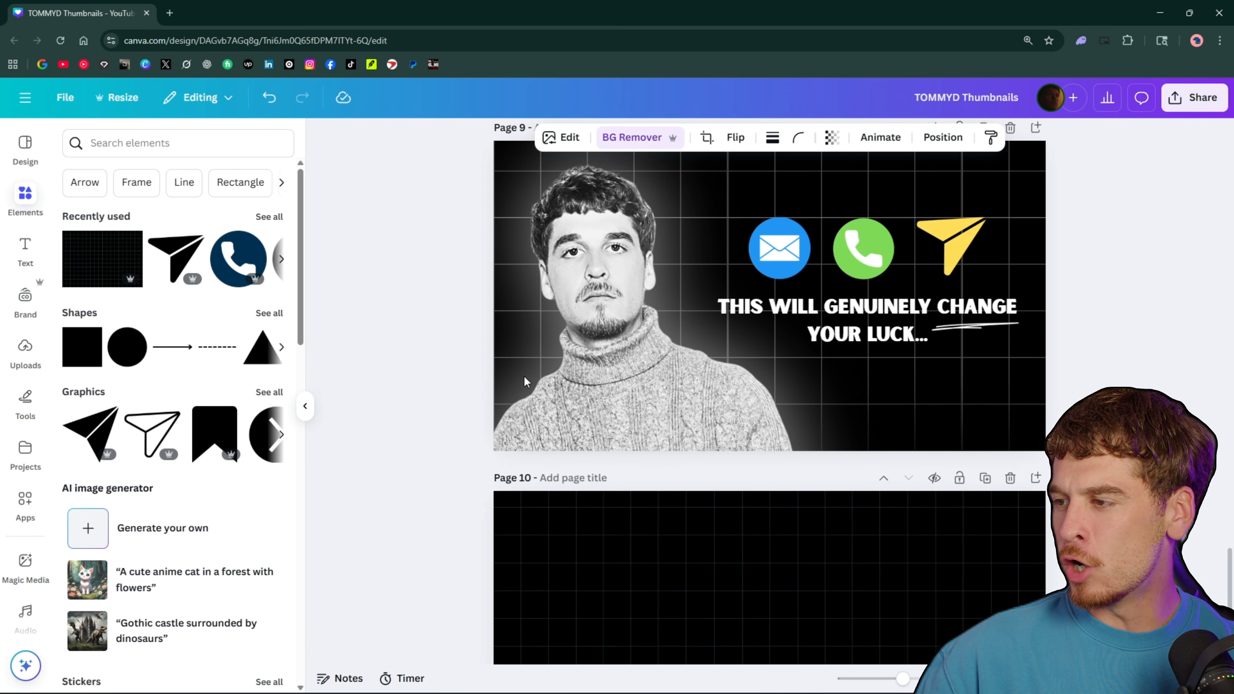
{"action": "scroll", "coordinate": [524, 377], "scroll_direction": "up", "scroll_amount": 3}
{"action": "scroll", "coordinate": [585, 371], "scroll_direction": "down", "scroll_amount": 1}
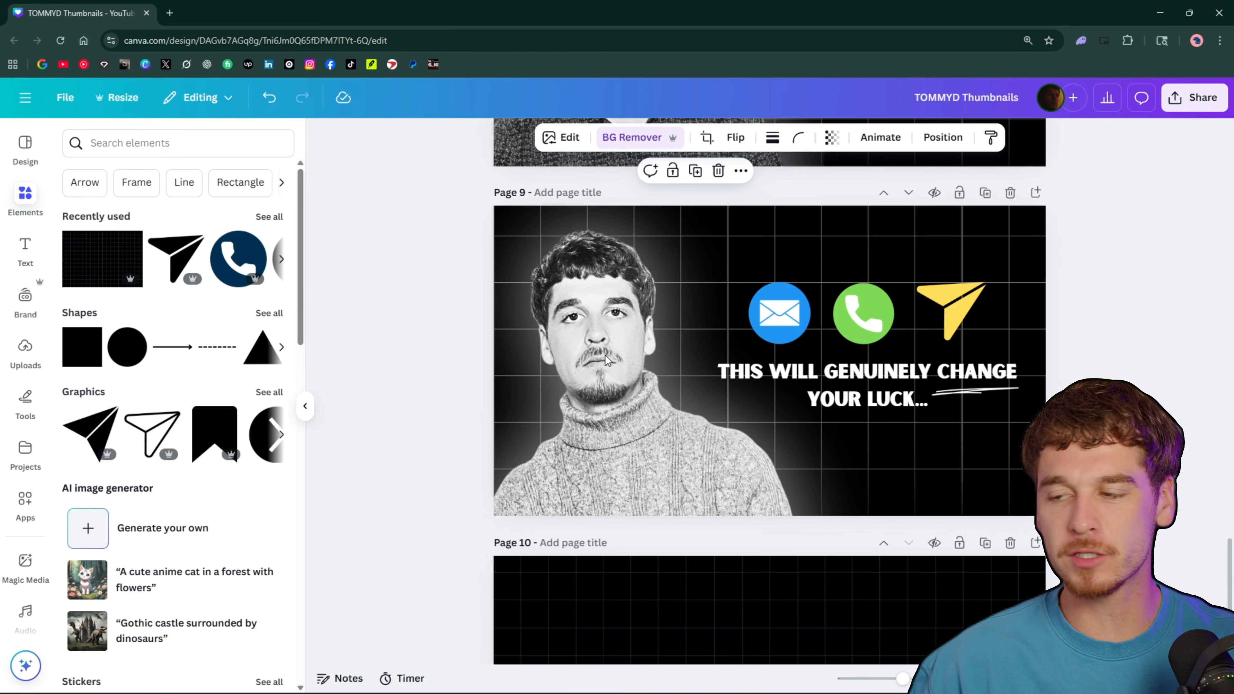
{"action": "scroll", "coordinate": [857, 465], "scroll_direction": "down", "scroll_amount": 6}
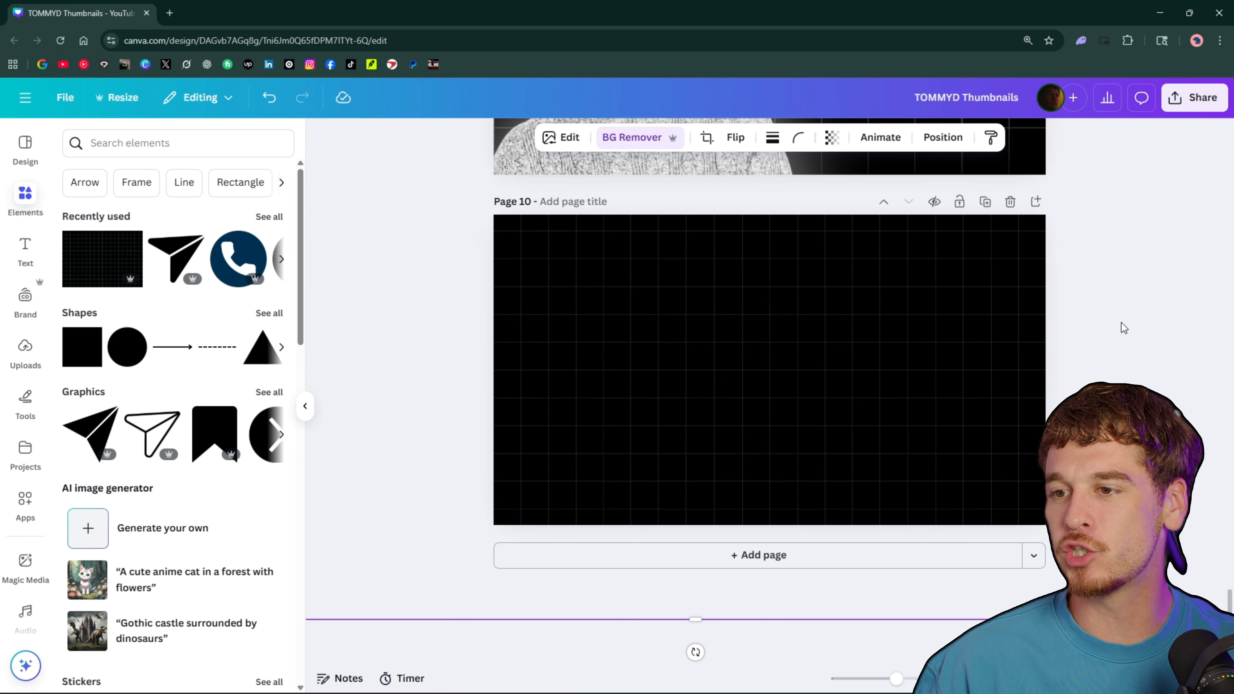
{"action": "scroll", "coordinate": [1124, 328], "scroll_direction": "up", "scroll_amount": 5}
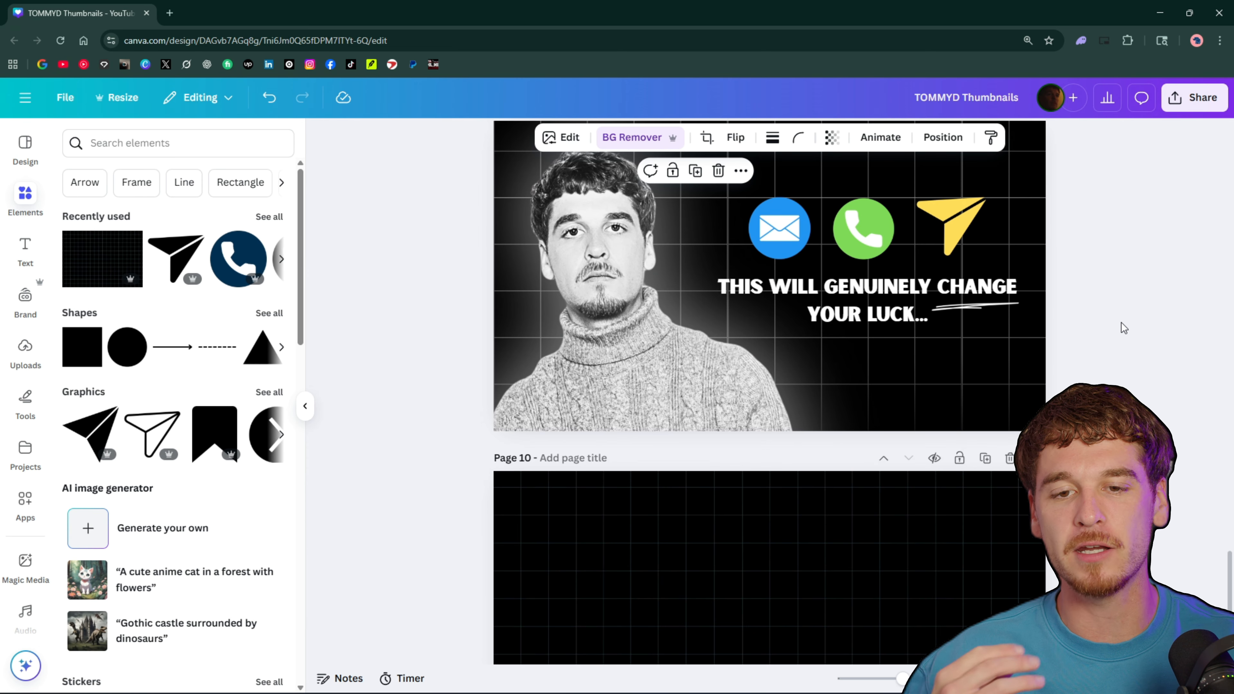
{"action": "scroll", "coordinate": [1112, 327], "scroll_direction": "up", "scroll_amount": 1}
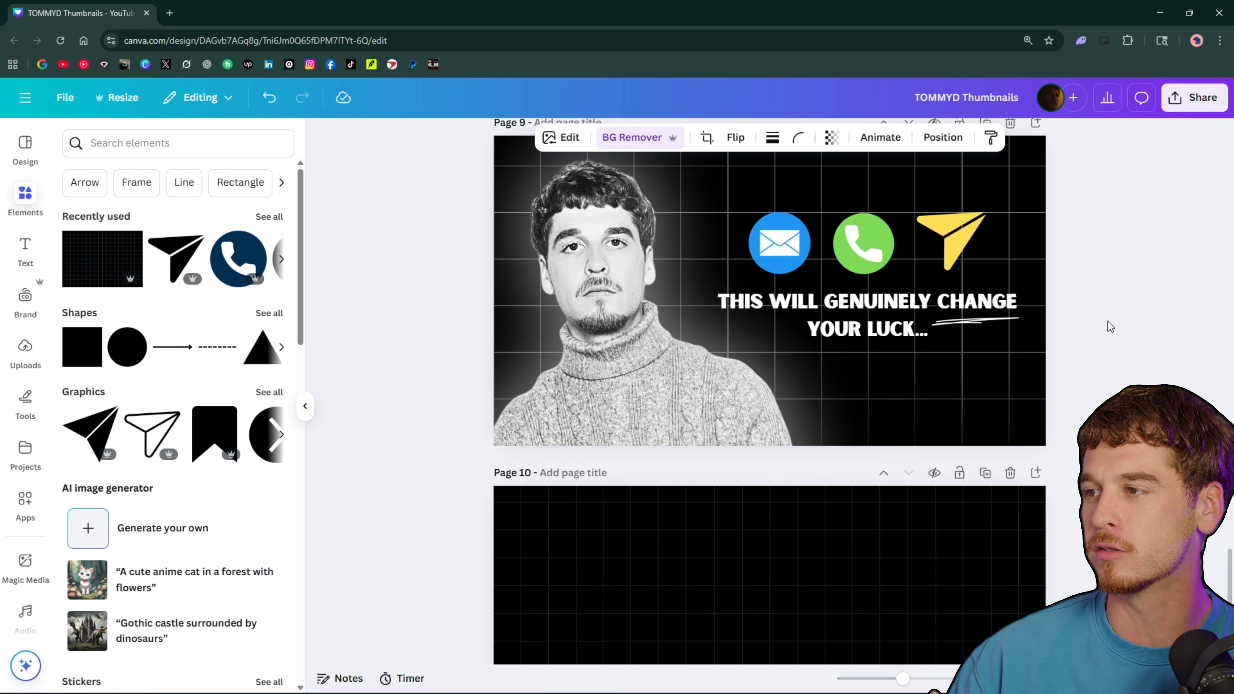
{"action": "scroll", "coordinate": [1110, 326], "scroll_direction": "up", "scroll_amount": 1}
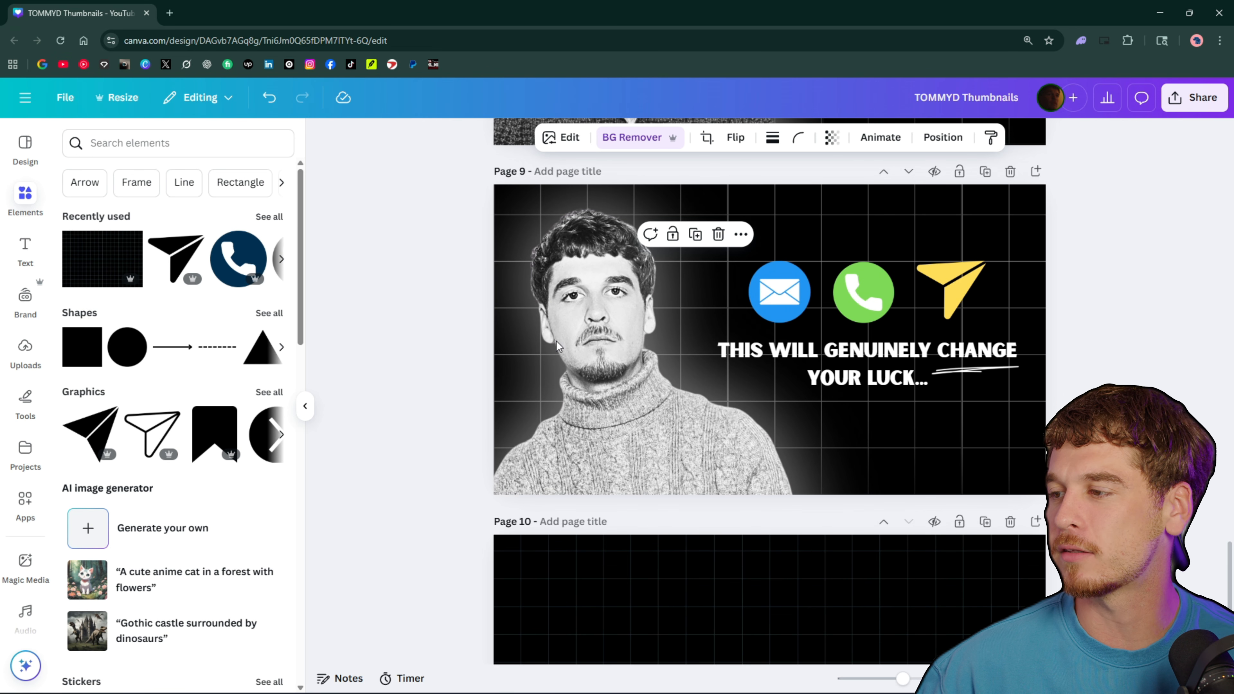
{"action": "scroll", "coordinate": [558, 345], "scroll_direction": "down", "scroll_amount": 1}
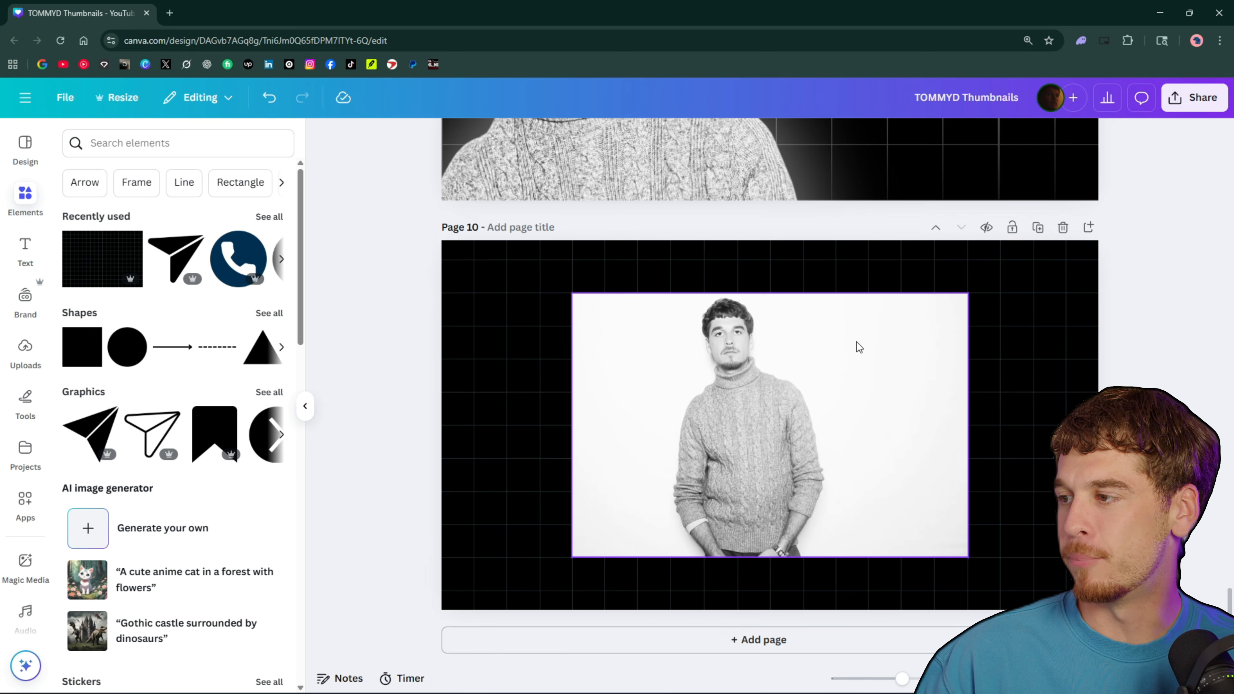
Step: Remove the background from the turtleneck portrait photo on page 10
{"action": "left_click", "coordinate": [860, 418]}
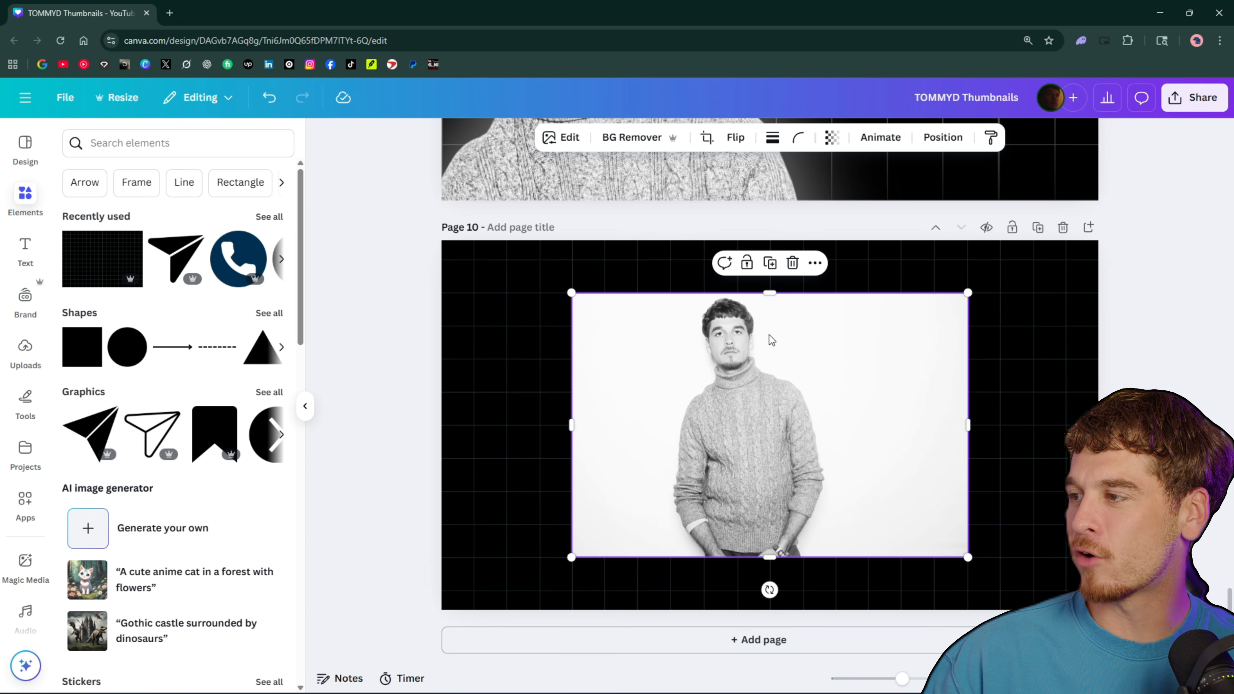
{"action": "left_click", "coordinate": [1126, 305]}
{"action": "left_click", "coordinate": [892, 393]}
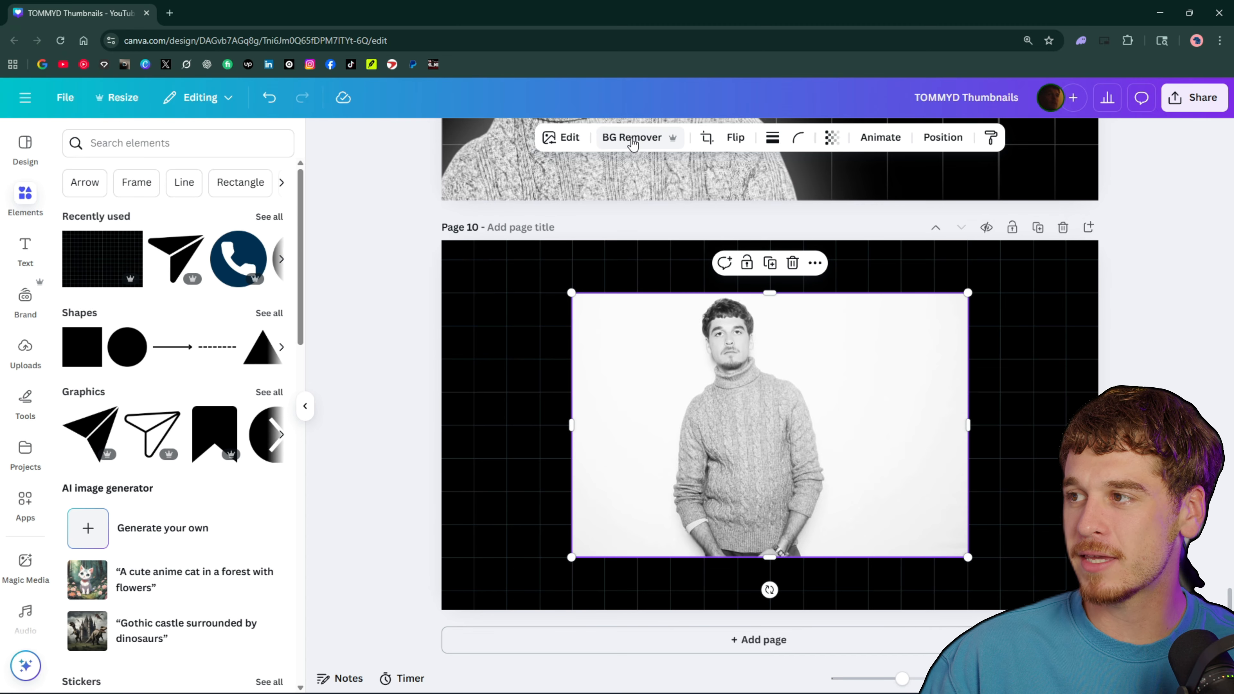
{"action": "left_click", "coordinate": [670, 141]}
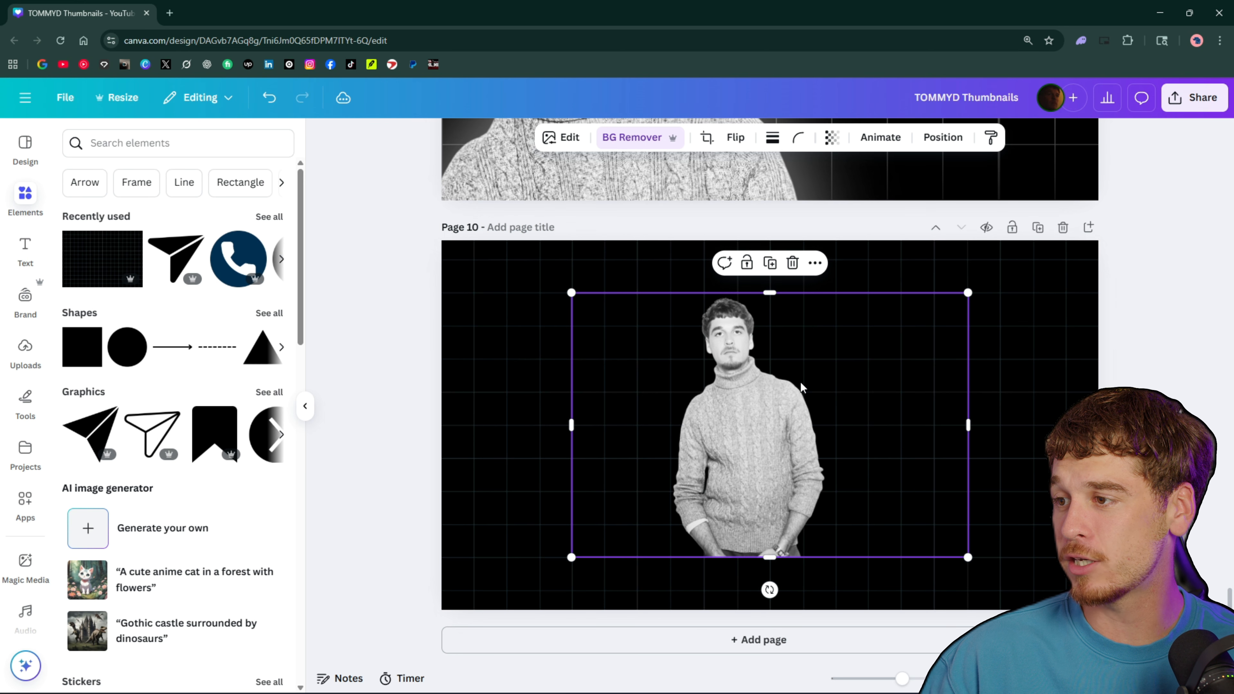
Step: Shift the portrait cutout on page 10 slightly left and up, and enlarge it to about 2,133 wide by 1,422 high
{"action": "left_click_drag", "start_coordinate": [801, 388], "coordinate": [749, 380]}
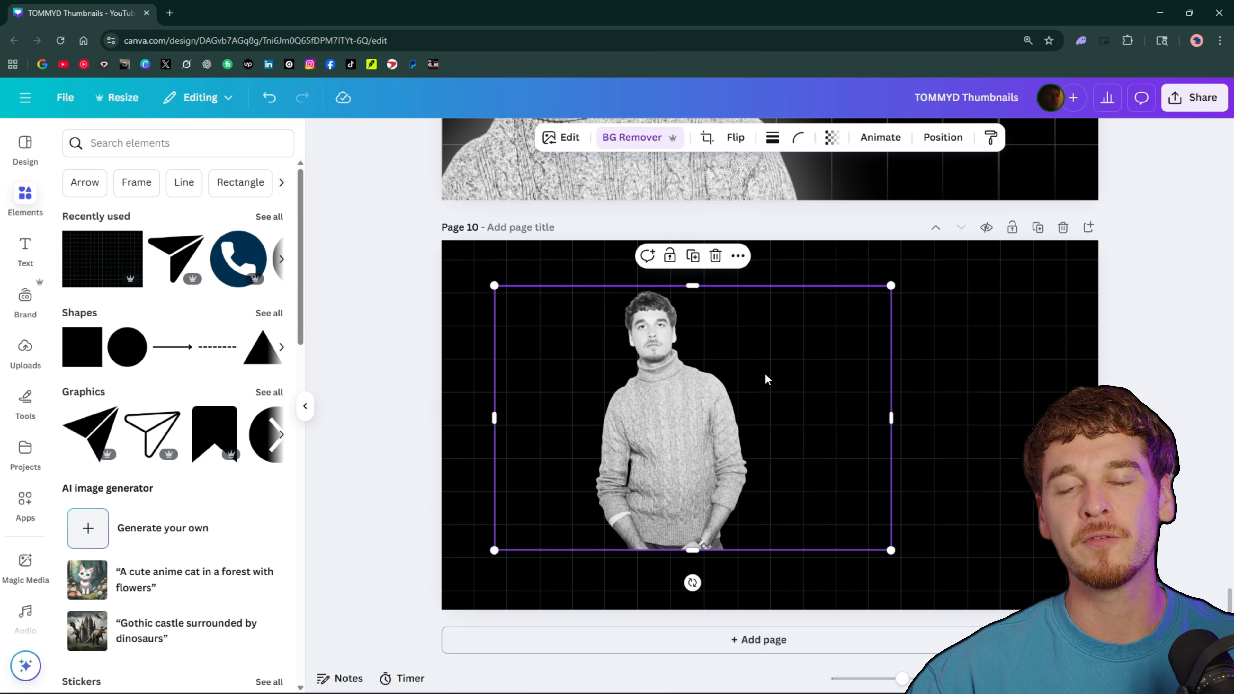
{"action": "scroll", "coordinate": [724, 368], "scroll_direction": "up", "scroll_amount": 5}
{"action": "scroll", "coordinate": [609, 303], "scroll_direction": "down", "scroll_amount": 5}
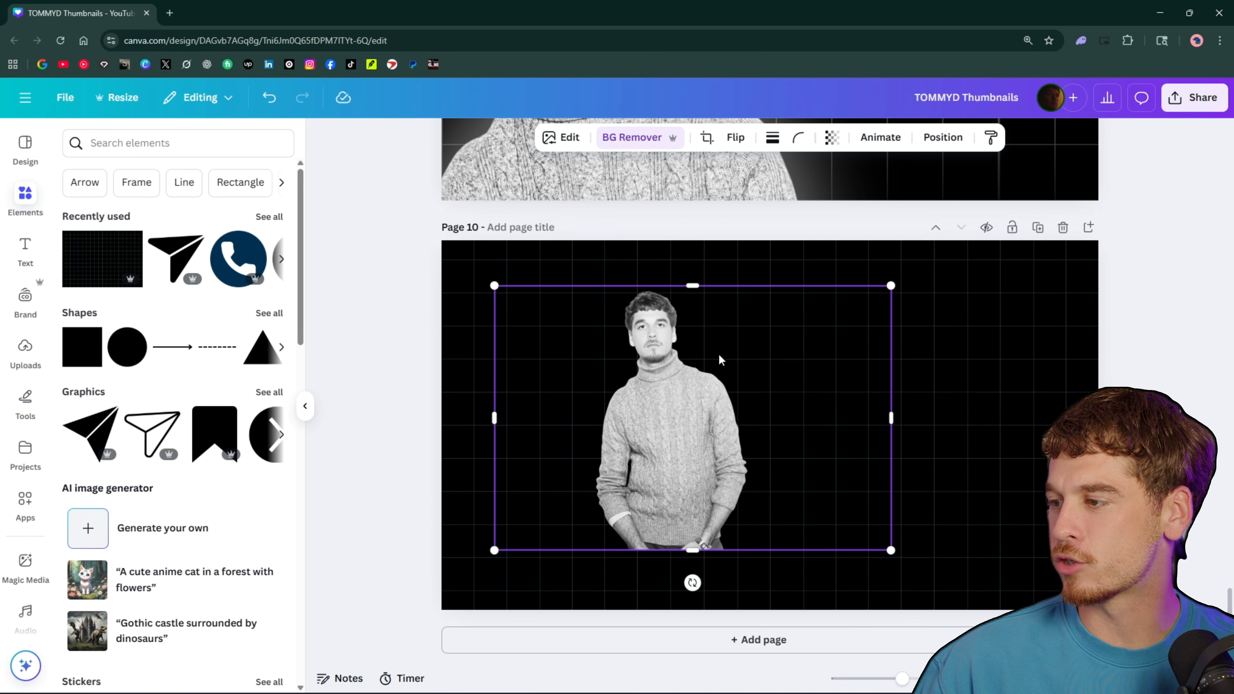
{"action": "left_click_drag", "start_coordinate": [902, 679], "coordinate": [912, 680]}
{"action": "scroll", "coordinate": [828, 427], "scroll_direction": "down", "scroll_amount": 2}
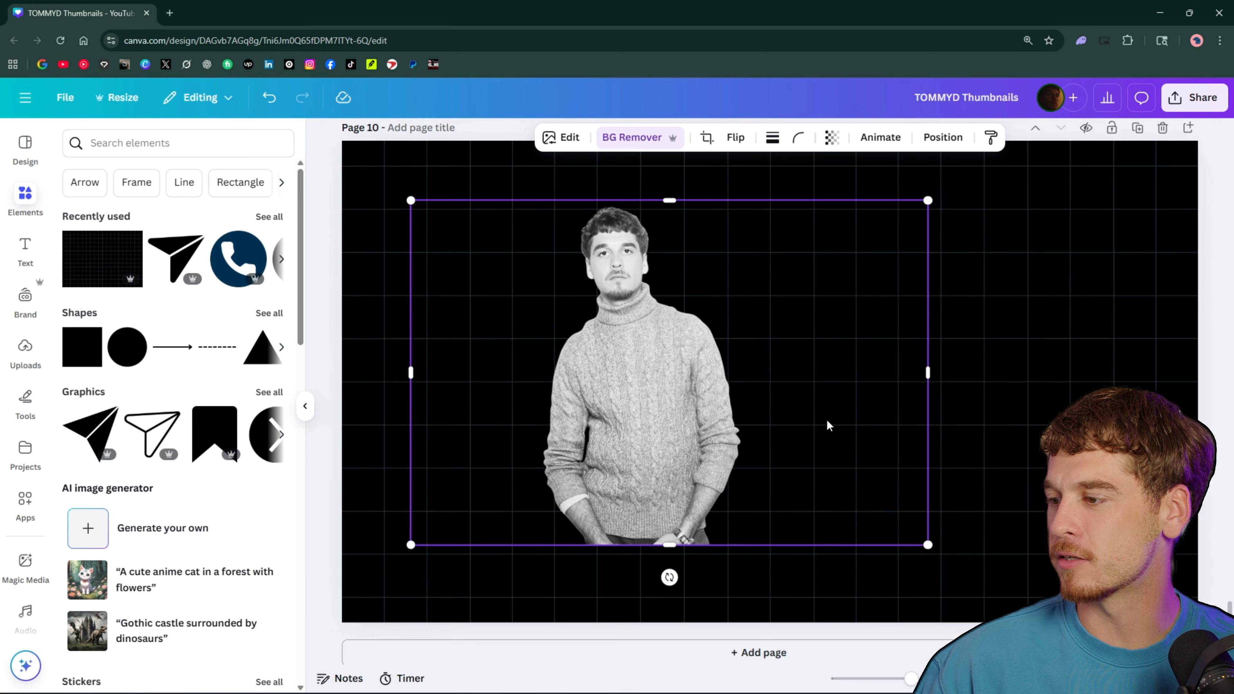
{"action": "left_click_drag", "start_coordinate": [929, 532], "coordinate": [1033, 602]}
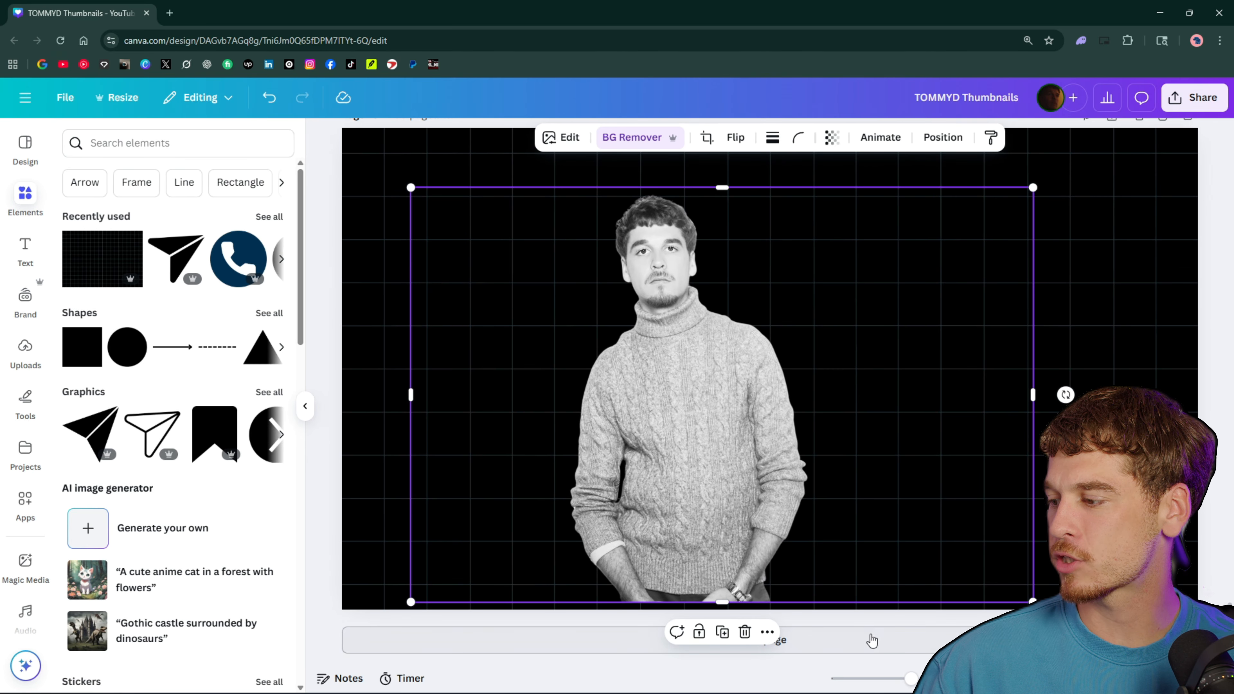
{"action": "left_click_drag", "start_coordinate": [911, 678], "coordinate": [877, 681]}
{"action": "scroll", "coordinate": [770, 389], "scroll_direction": "up", "scroll_amount": 3}
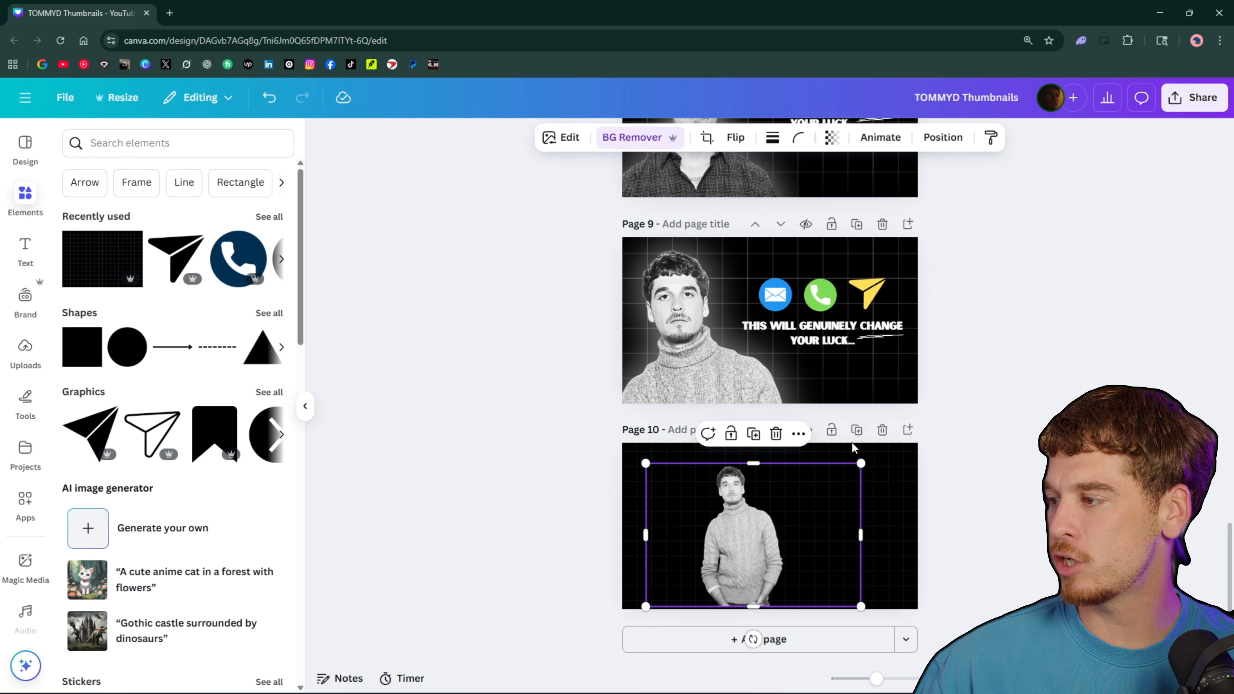
{"action": "left_click_drag", "start_coordinate": [861, 463], "coordinate": [1132, 274]}
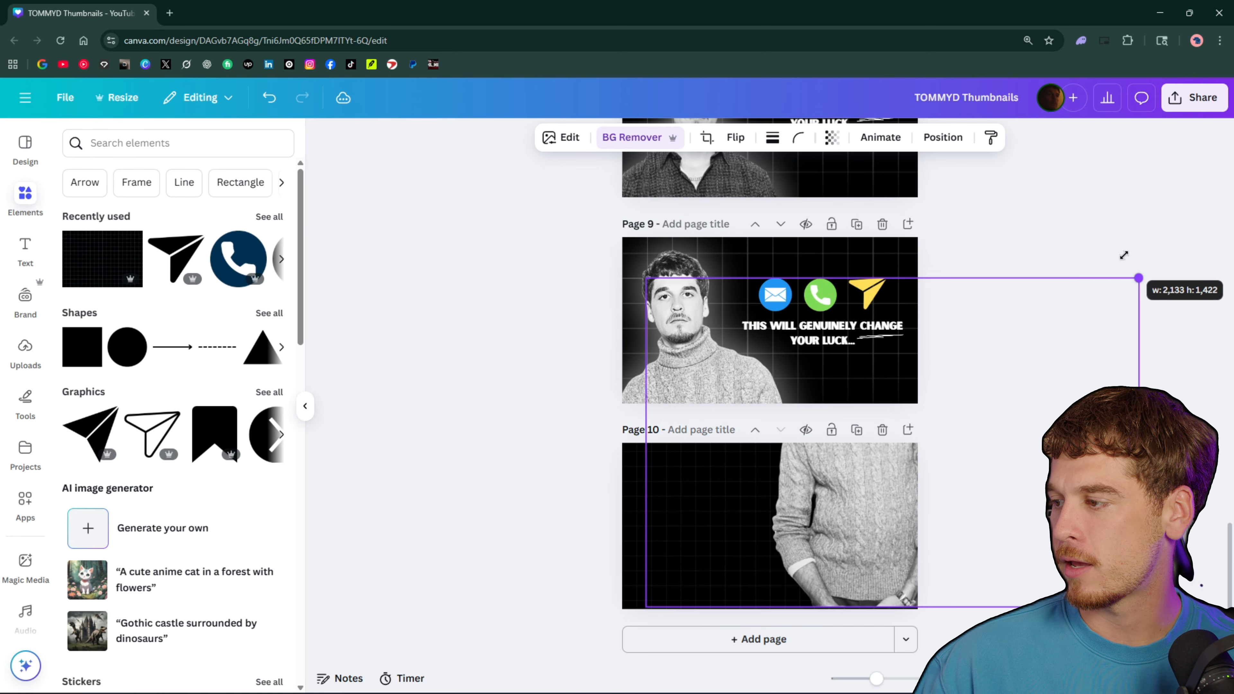
Step: Position the portrait cutout on the left side of page 10 with only head and shoulders in frame, matching page 9's layout
{"action": "left_click_drag", "start_coordinate": [856, 504], "coordinate": [689, 553]}
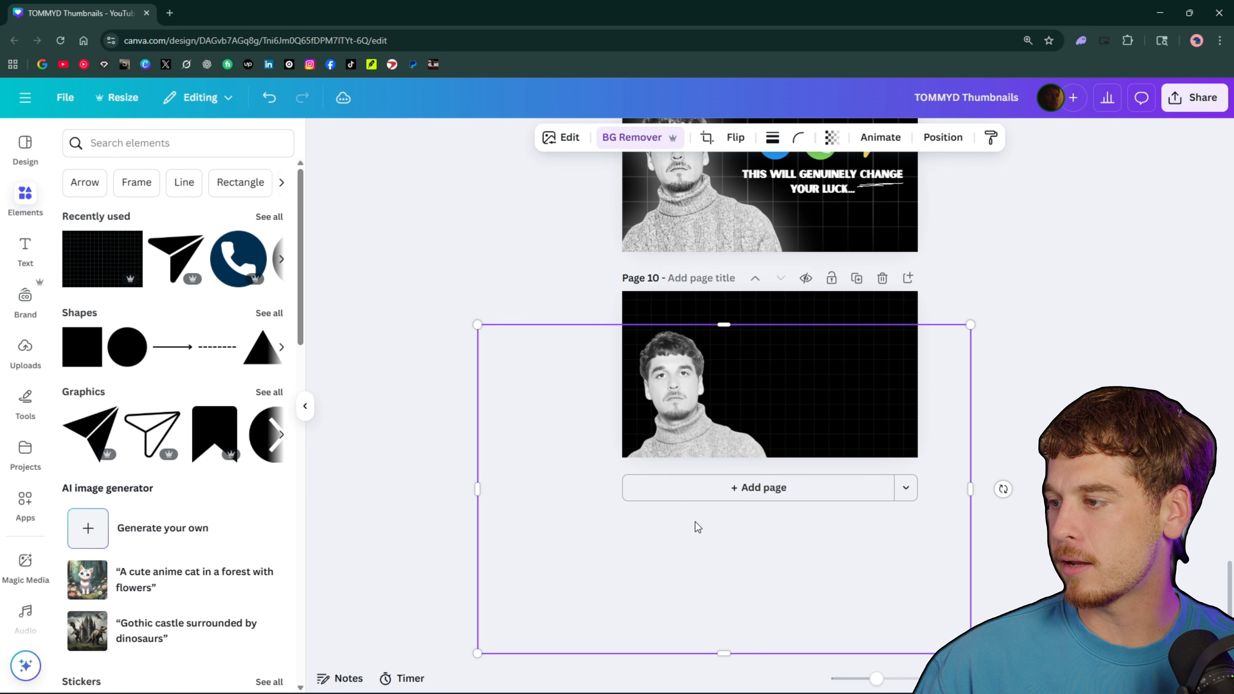
{"action": "left_click_drag", "start_coordinate": [876, 679], "coordinate": [893, 678]}
{"action": "left_click_drag", "start_coordinate": [634, 416], "coordinate": [641, 364]}
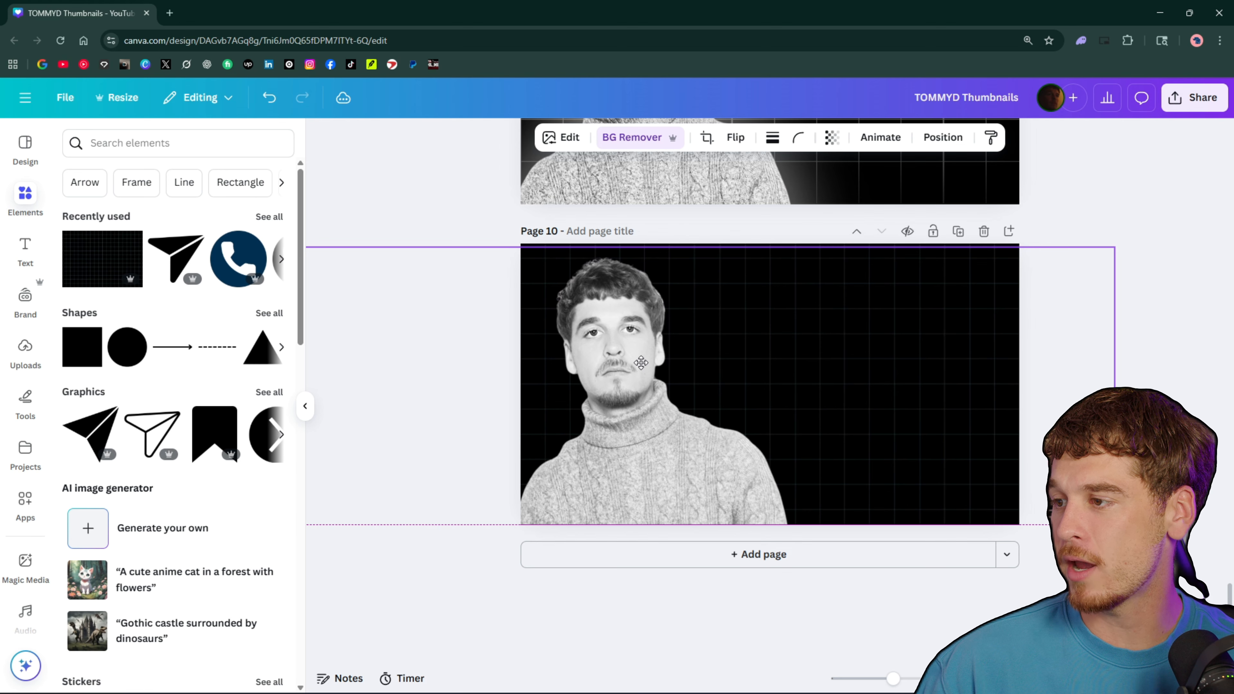
{"action": "left_click", "coordinate": [1183, 198]}
{"action": "scroll", "coordinate": [1183, 198], "scroll_direction": "up", "scroll_amount": 2}
{"action": "scroll", "coordinate": [1132, 360], "scroll_direction": "up", "scroll_amount": 3}
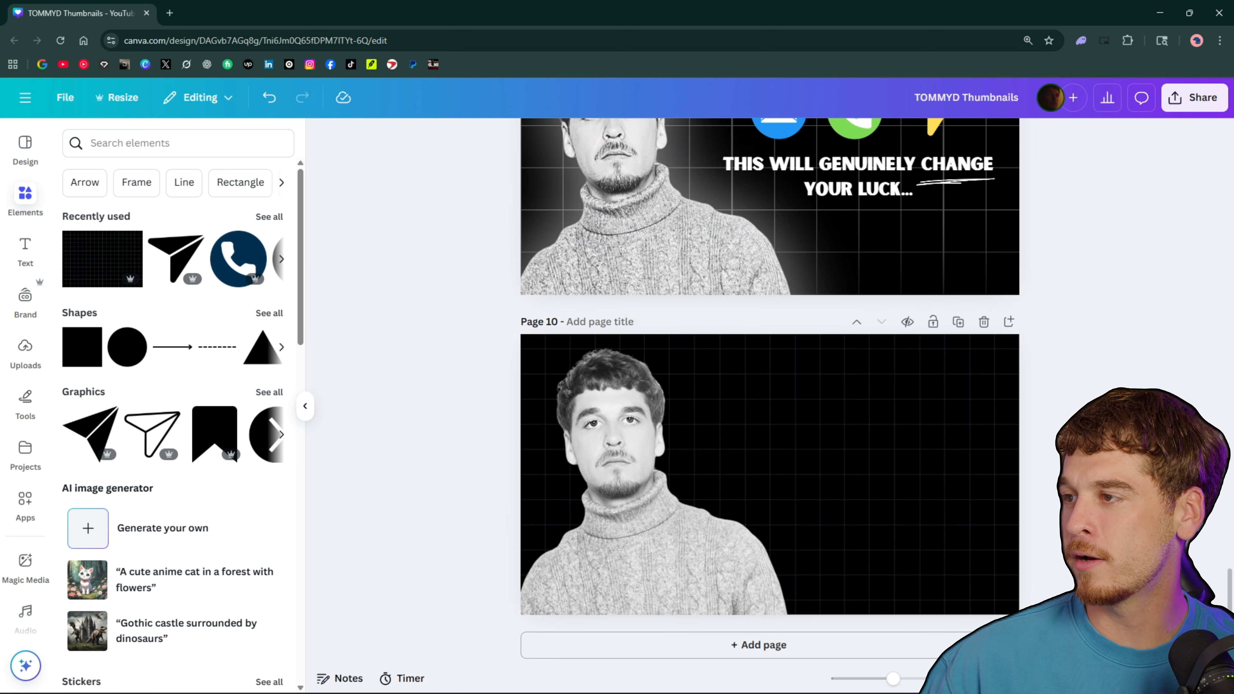
Step: Increase the page 10 portrait cutout's texture adjustments to sharpness 44 and clarity 48
{"action": "scroll", "coordinate": [1133, 360], "scroll_direction": "down", "scroll_amount": 2}
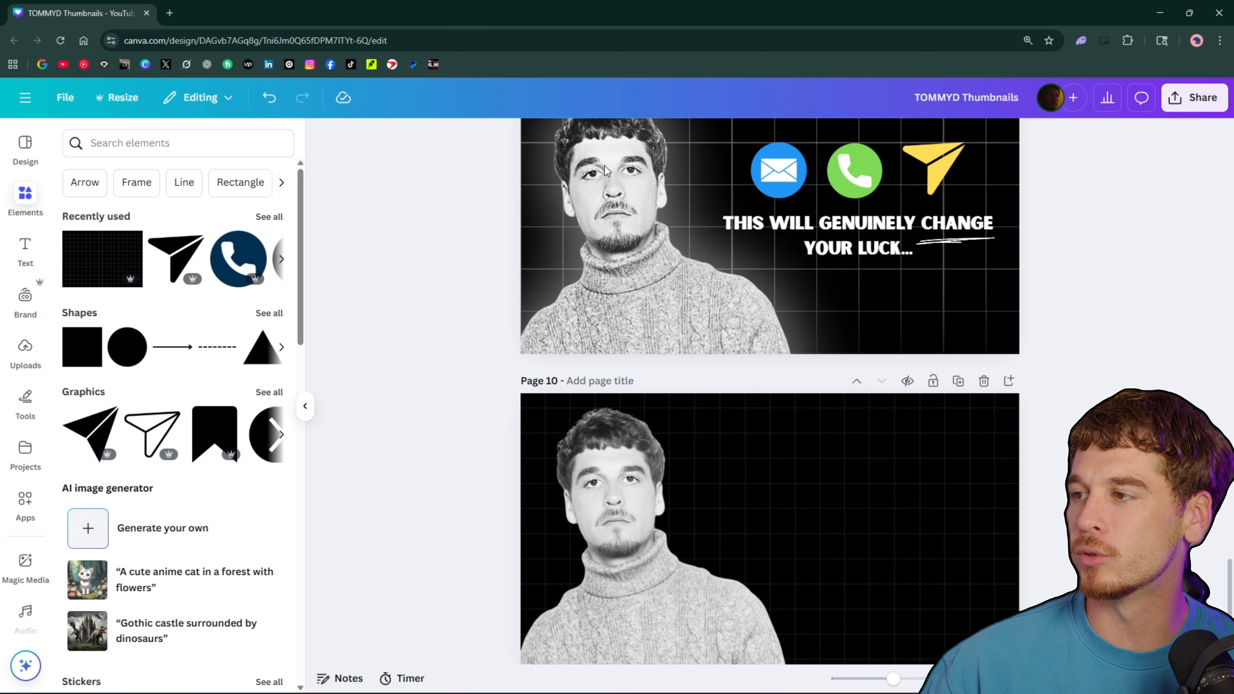
{"action": "scroll", "coordinate": [559, 471], "scroll_direction": "down", "scroll_amount": 2}
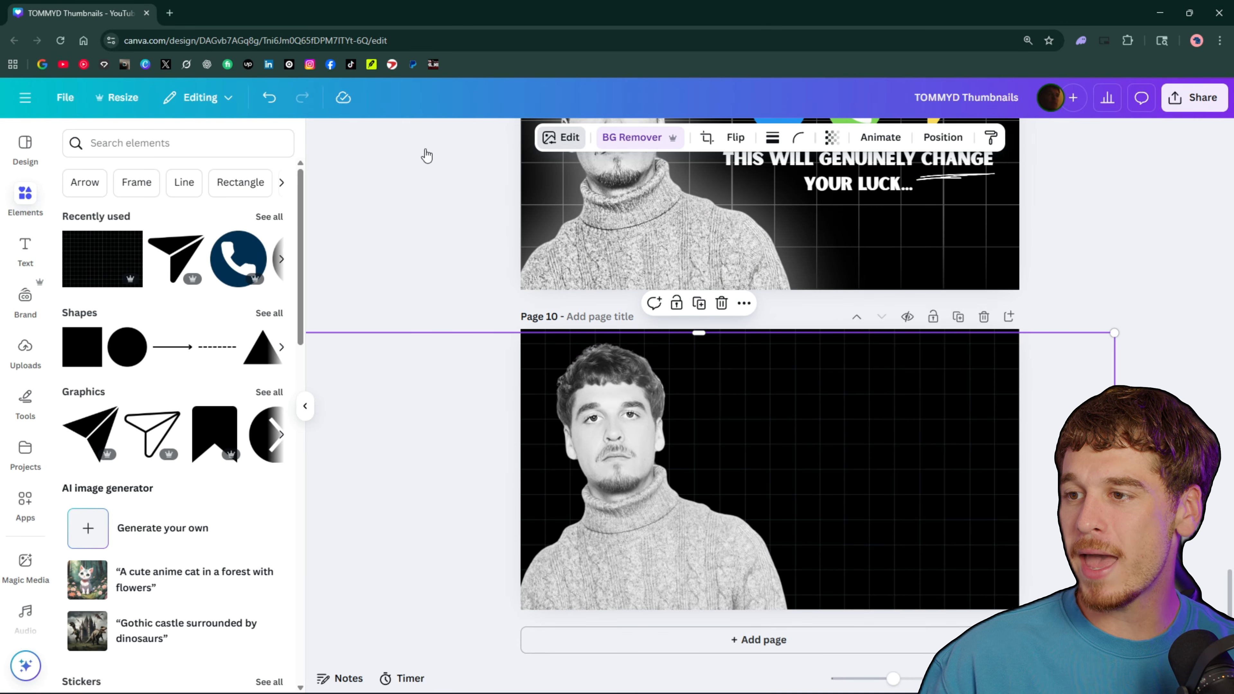
{"action": "left_click", "coordinate": [561, 137]}
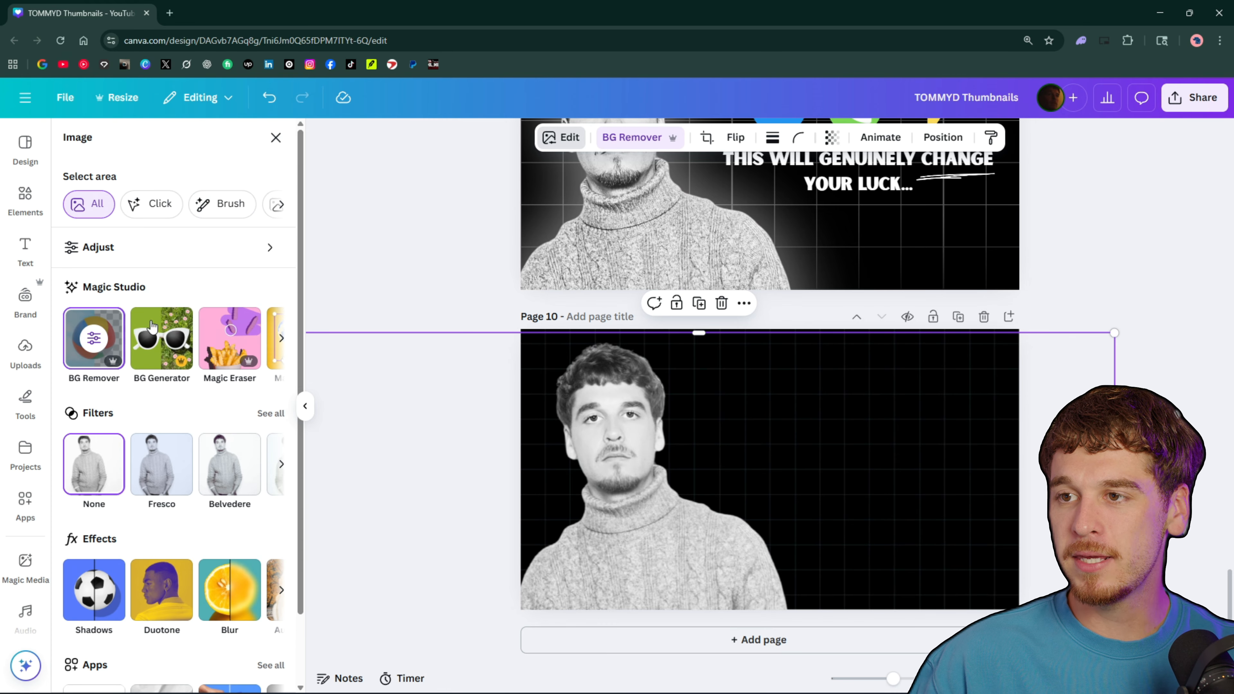
{"action": "left_click", "coordinate": [110, 251]}
{"action": "scroll", "coordinate": [243, 267], "scroll_direction": "down", "scroll_amount": 5}
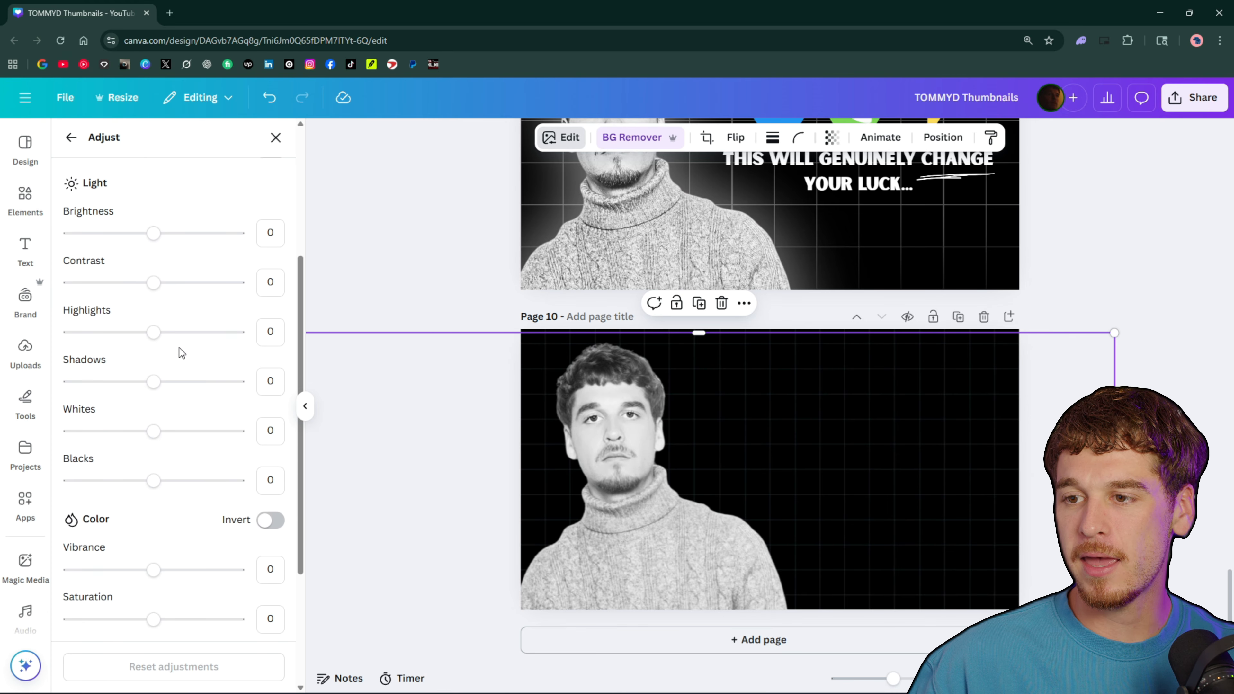
{"action": "scroll", "coordinate": [179, 347], "scroll_direction": "down", "scroll_amount": 4}
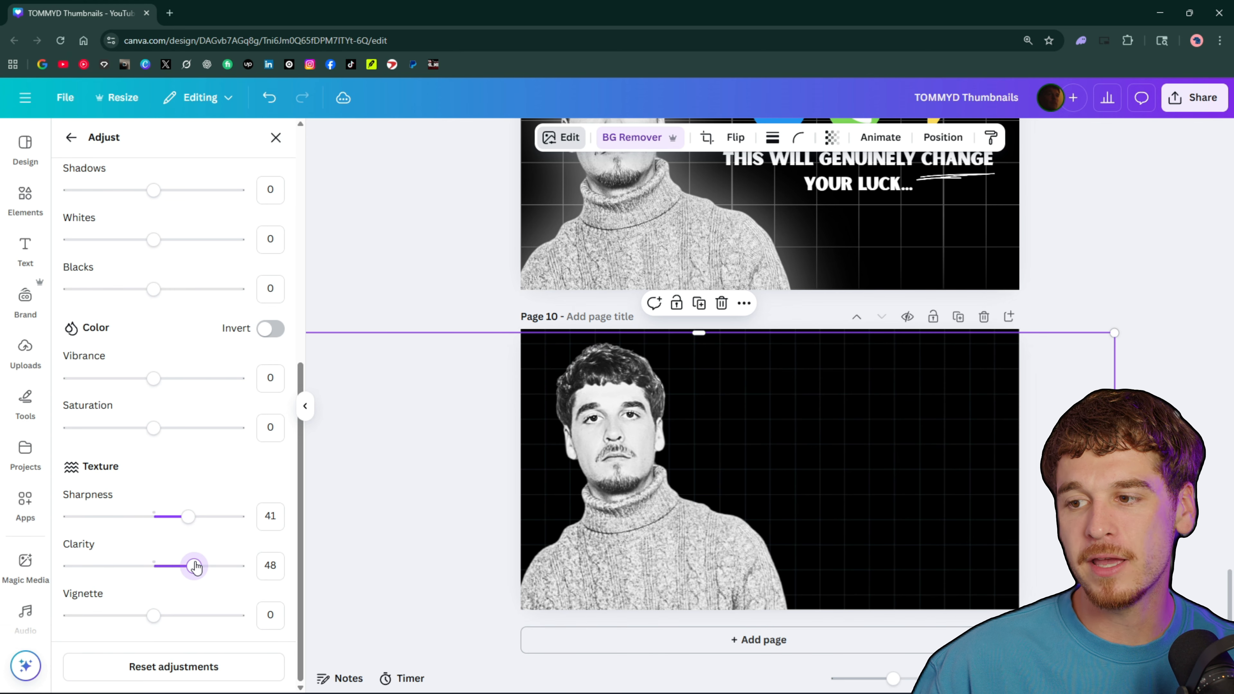
{"action": "left_click_drag", "start_coordinate": [186, 517], "coordinate": [178, 525]}
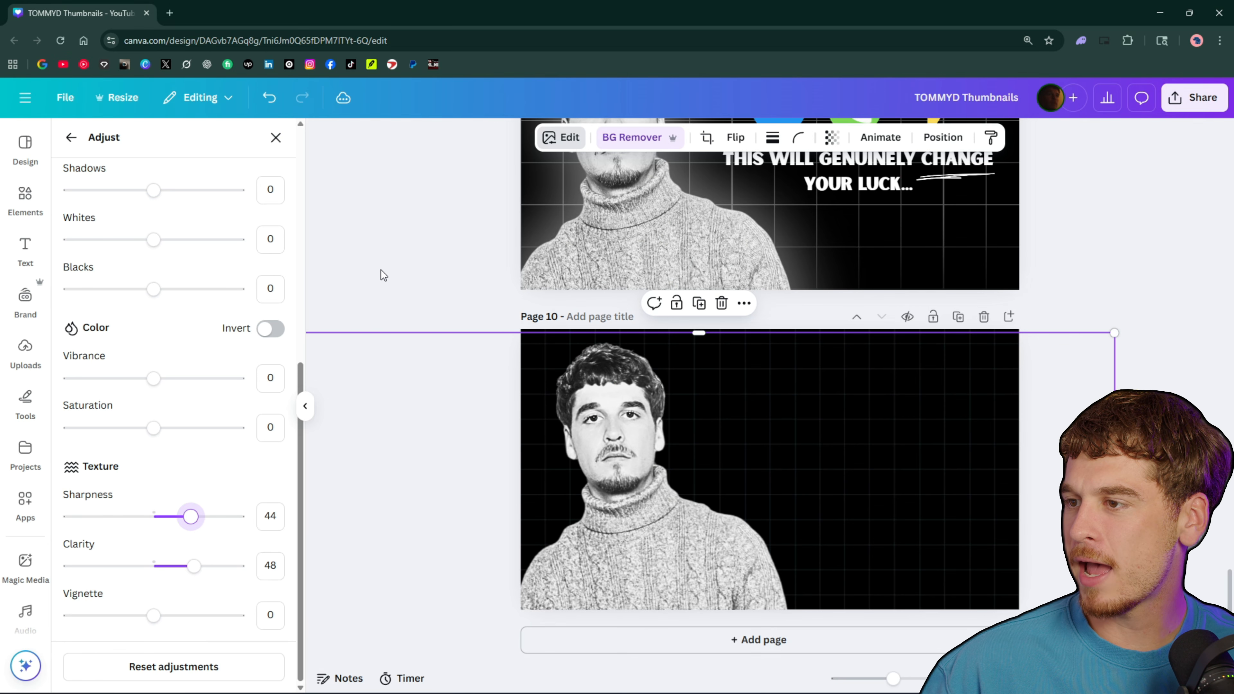
{"action": "left_click", "coordinate": [384, 268]}
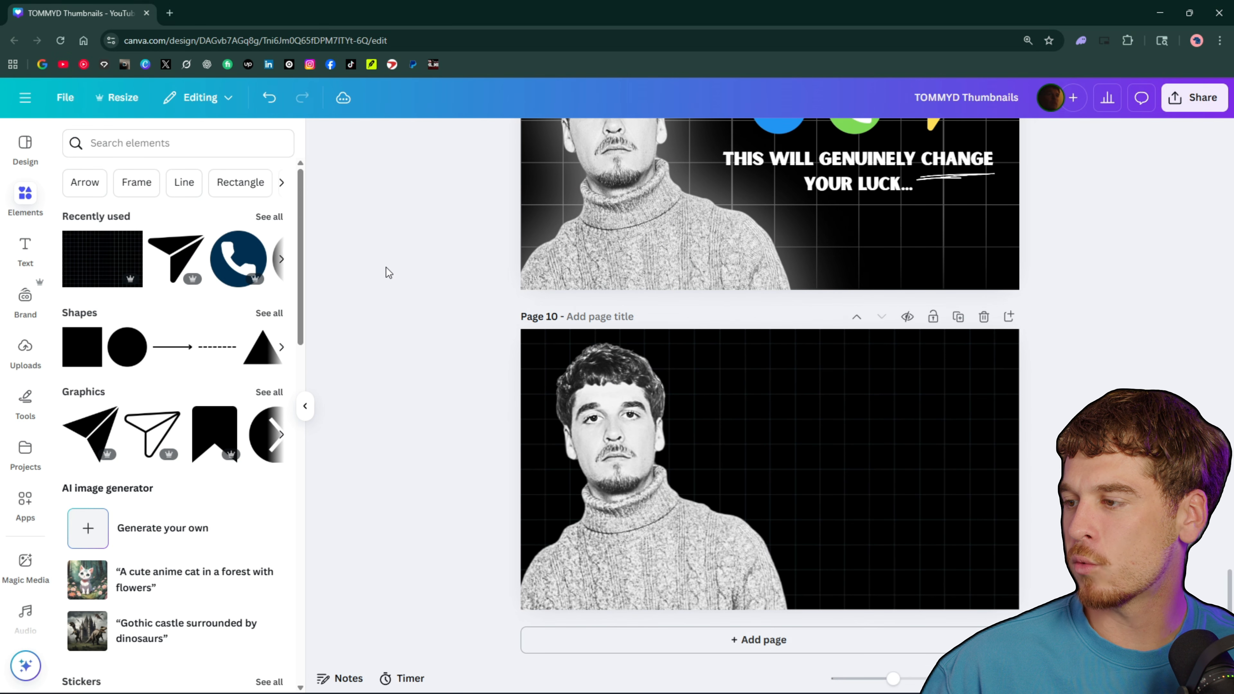
Step: Apply the Glow shadow effect to the portrait cutout on page 10
{"action": "scroll", "coordinate": [697, 372], "scroll_direction": "down", "scroll_amount": 5}
{"action": "scroll", "coordinate": [696, 373], "scroll_direction": "up", "scroll_amount": 3}
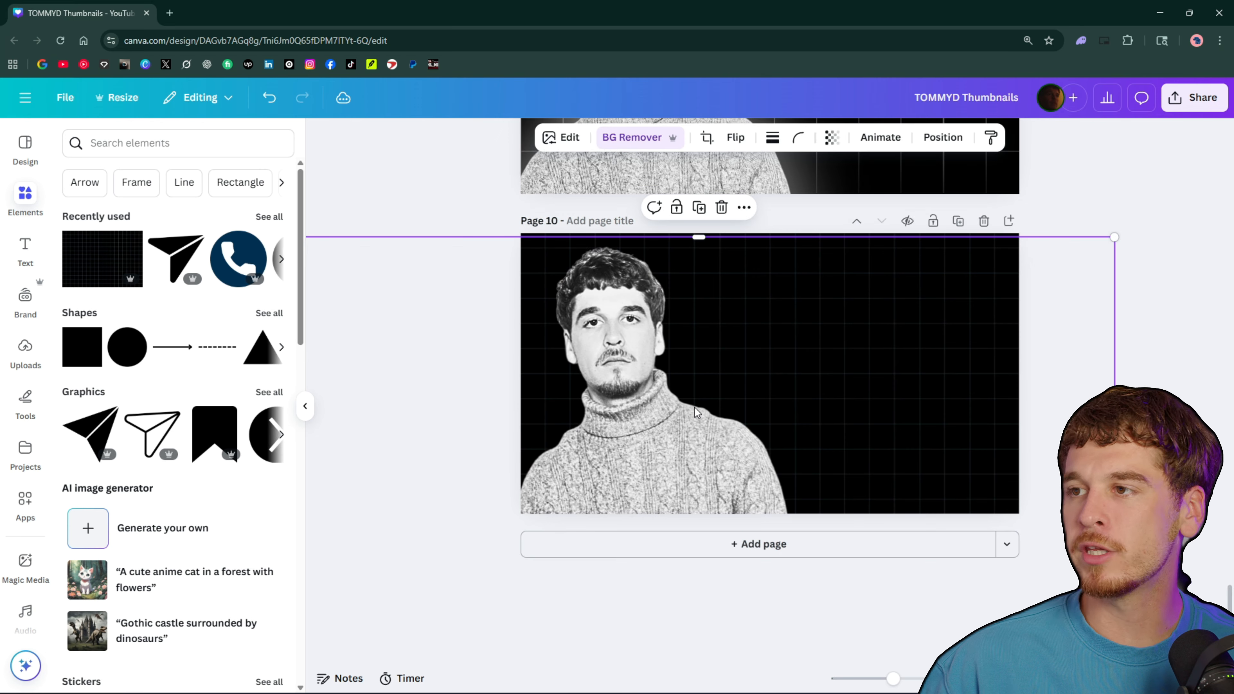
{"action": "left_click", "coordinate": [562, 140]}
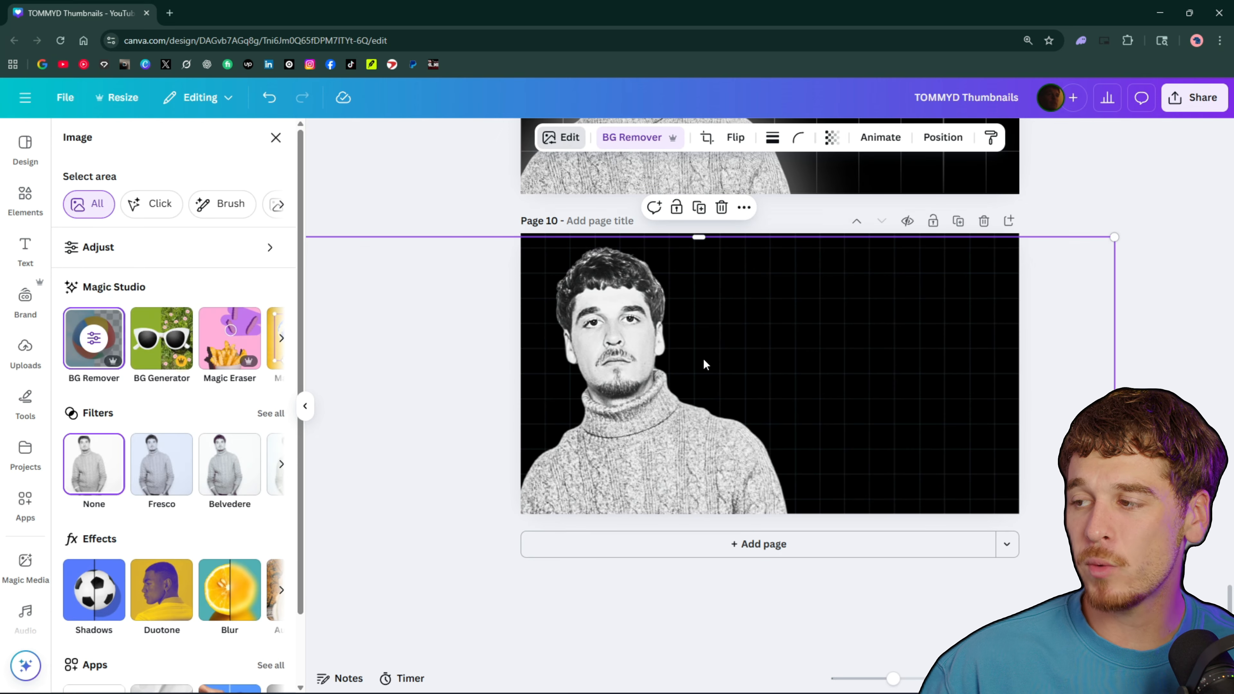
{"action": "scroll", "coordinate": [202, 455], "scroll_direction": "down", "scroll_amount": 1}
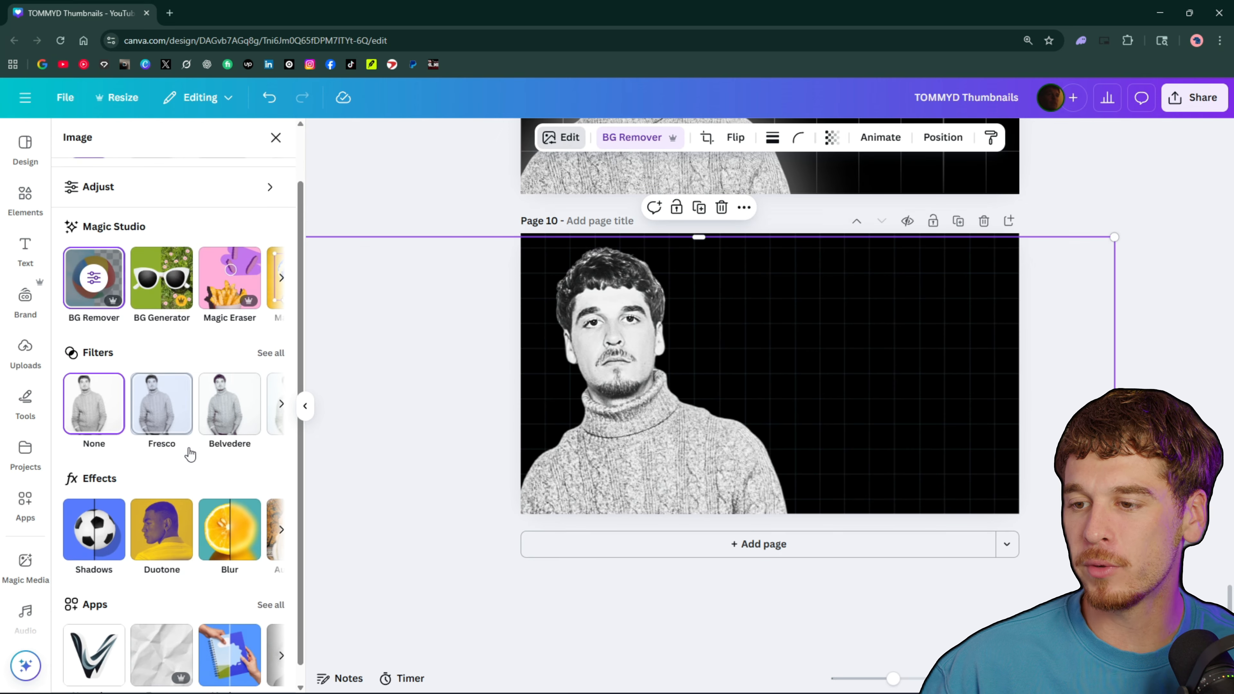
{"action": "left_click", "coordinate": [105, 533]}
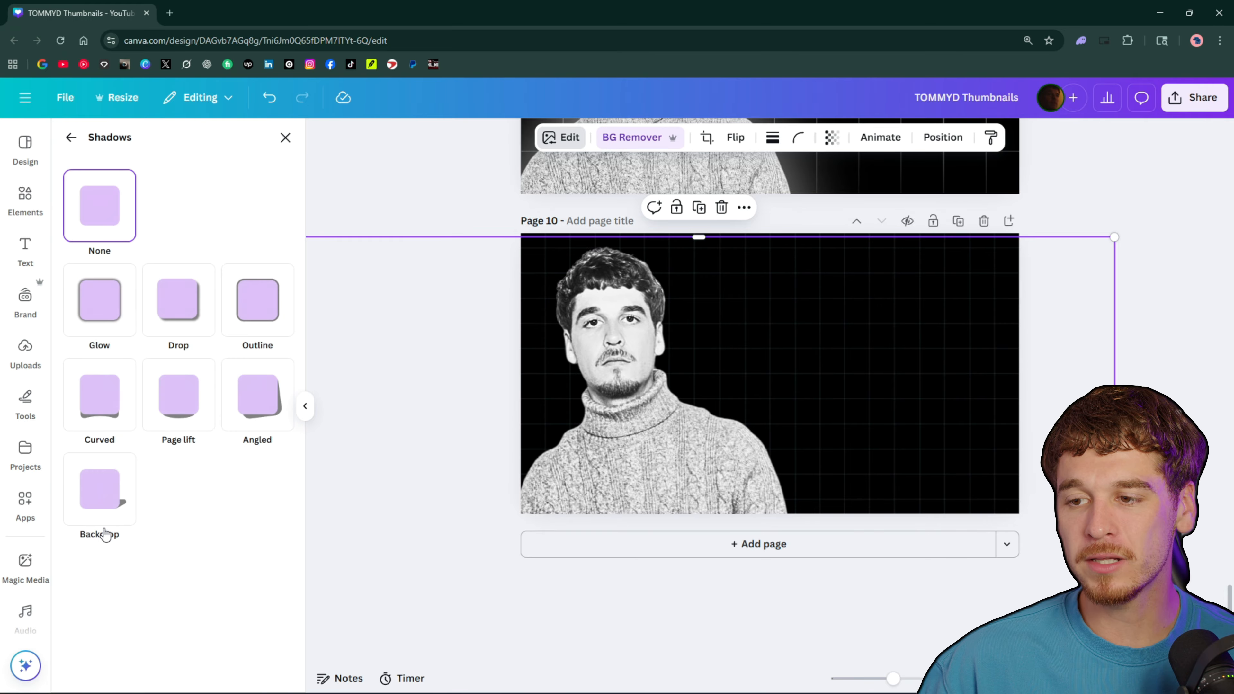
{"action": "left_click", "coordinate": [113, 311]}
{"action": "scroll", "coordinate": [235, 448], "scroll_direction": "down", "scroll_amount": 1}
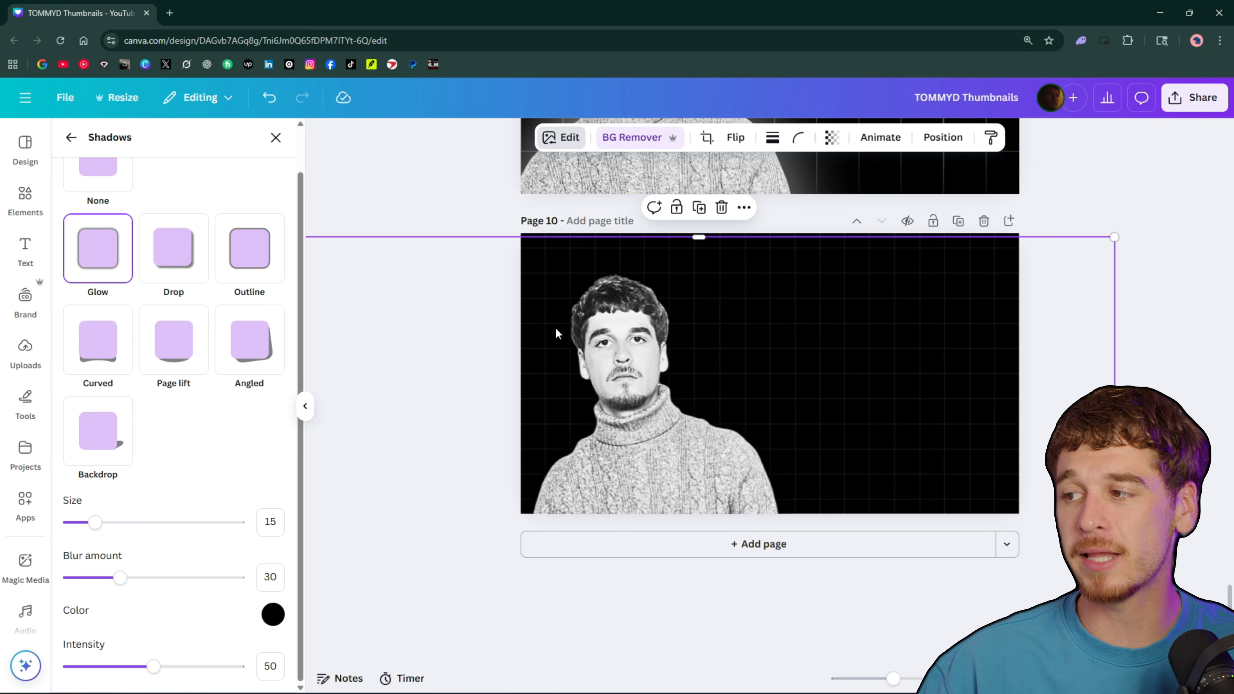
Step: Set the portrait's glow to white #FFFFFF with a blur amount of 100 and a size of 14
{"action": "left_click", "coordinate": [273, 614]}
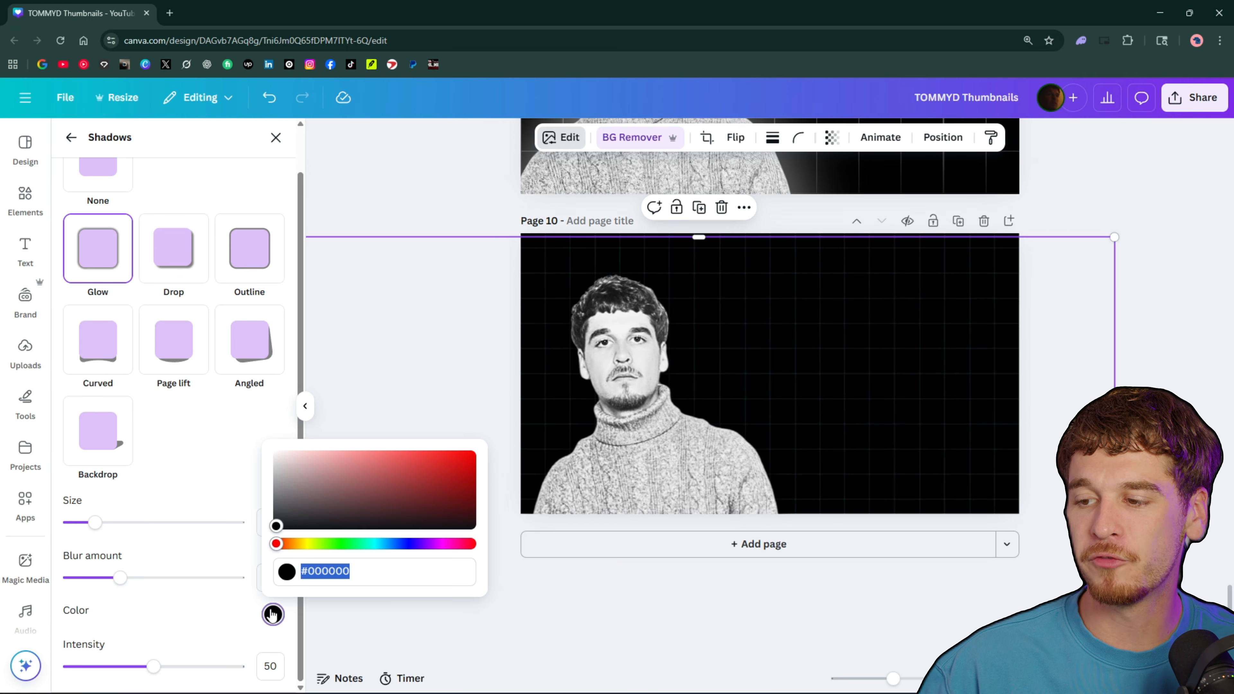
{"action": "left_click_drag", "start_coordinate": [291, 517], "coordinate": [251, 420]}
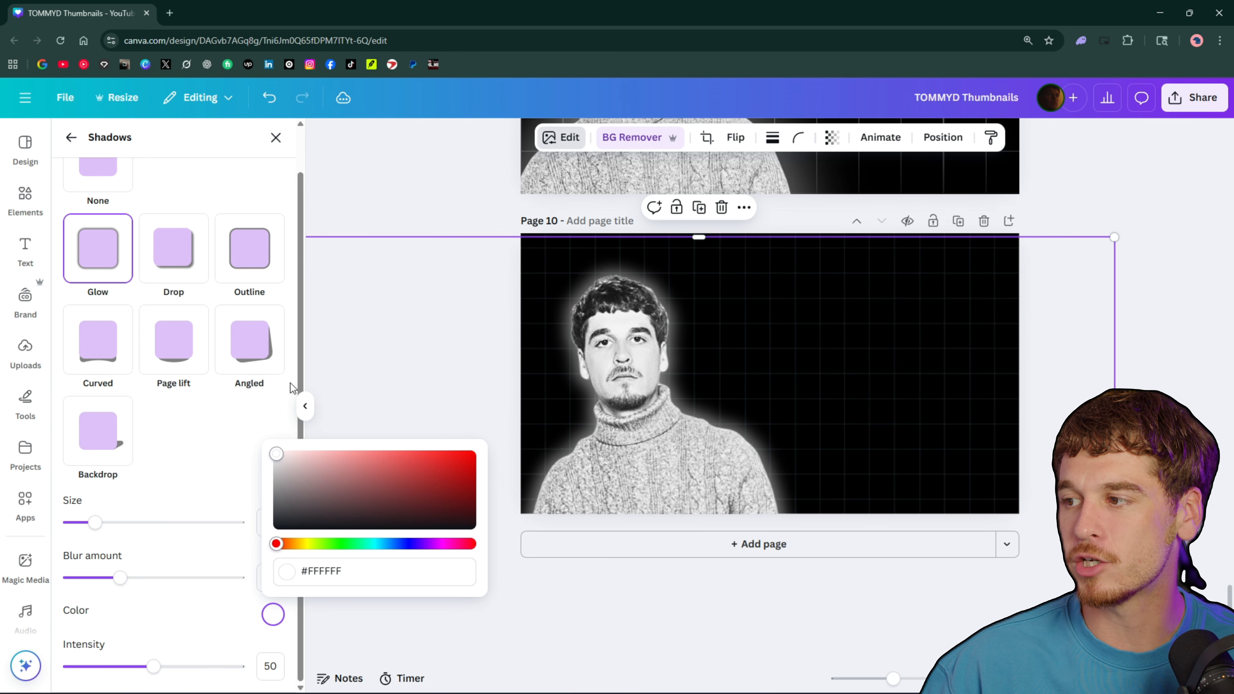
{"action": "left_click", "coordinate": [166, 470]}
{"action": "left_click_drag", "start_coordinate": [120, 577], "coordinate": [499, 571]}
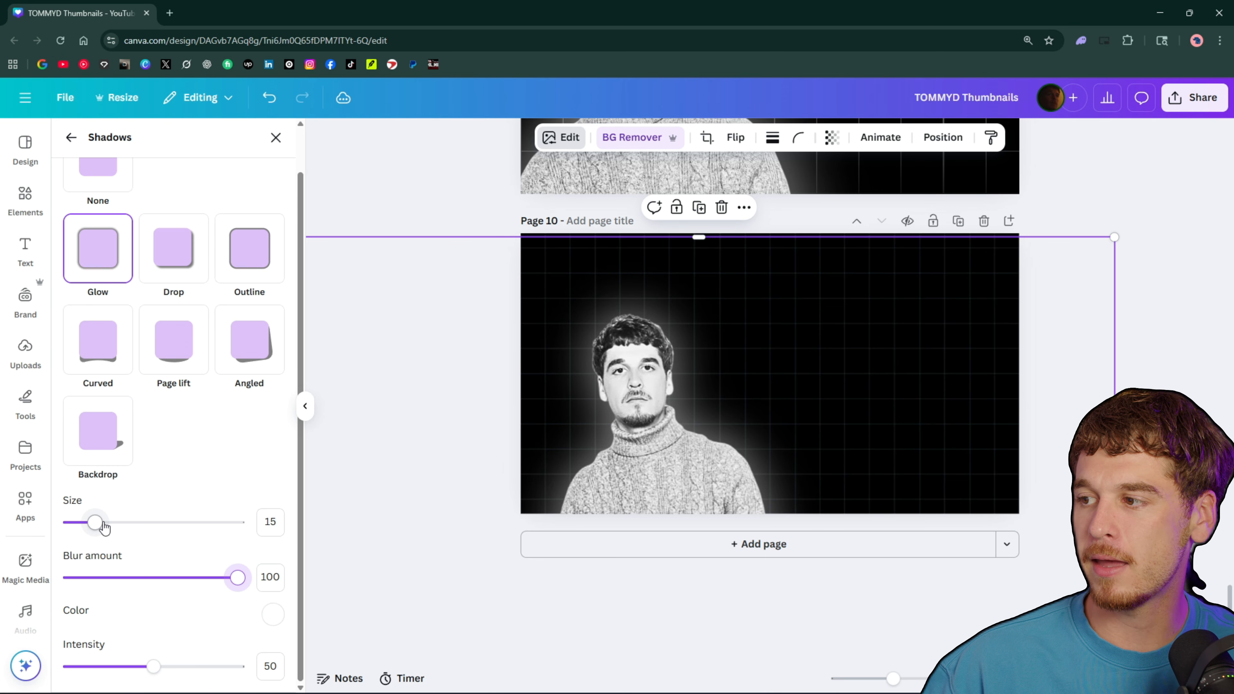
{"action": "mouse_move", "coordinate": [105, 528]}
{"action": "left_mouse_down"}
{"action": "mouse_move", "coordinate": [71, 527]}
{"action": "mouse_move", "coordinate": [97, 526]}
{"action": "left_mouse_up"}
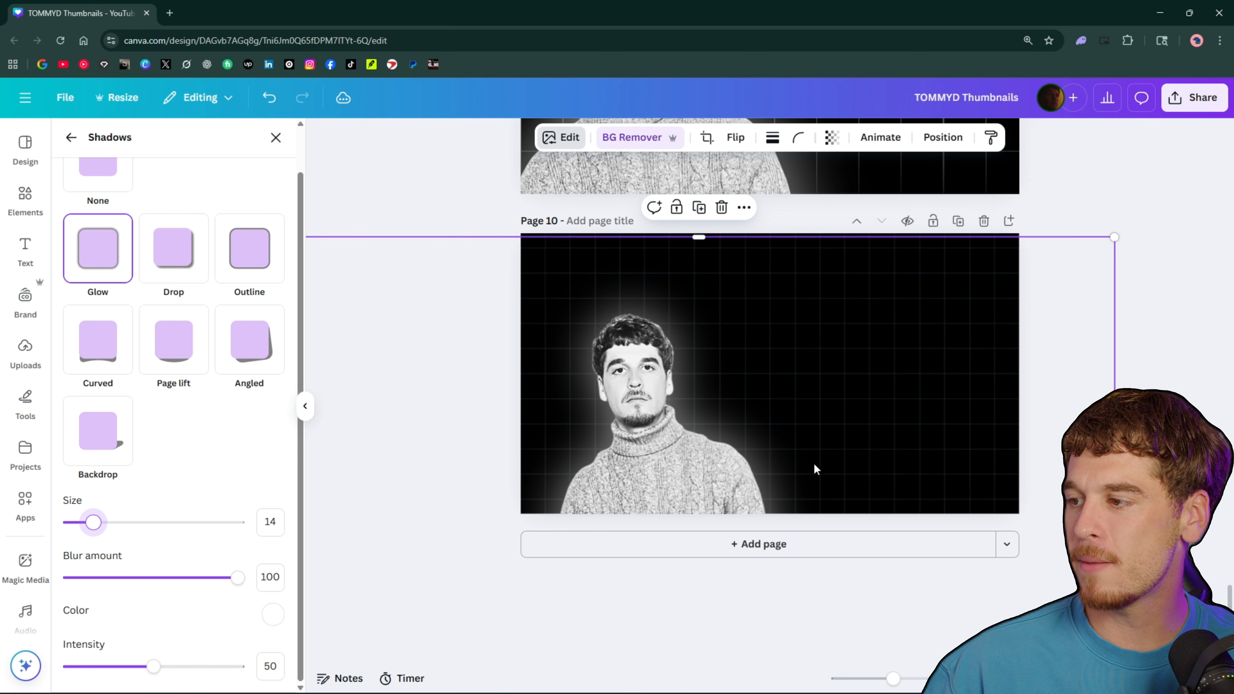
Step: Enlarge the glowing portrait cutout and reposition it on the left side of page 10, with the shoulders cut off by the page's lower edge
{"action": "left_click_drag", "start_coordinate": [751, 487], "coordinate": [714, 482]}
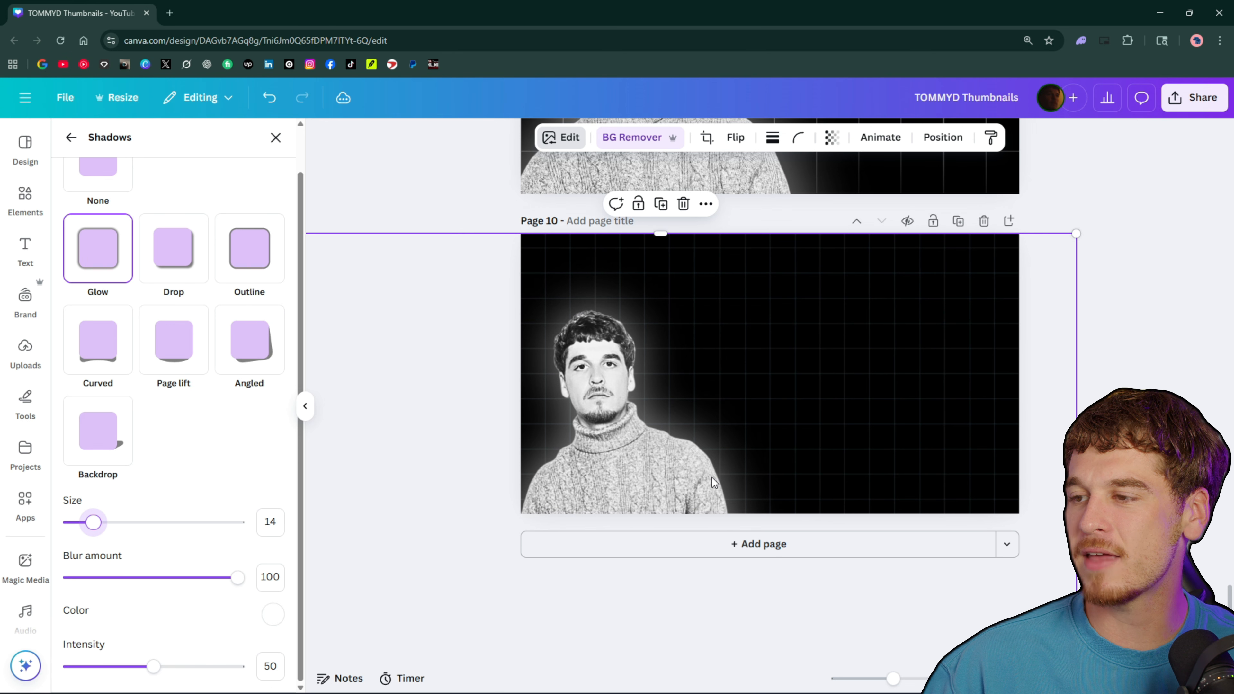
{"action": "left_click_drag", "start_coordinate": [1066, 236], "coordinate": [1232, 124]}
{"action": "left_click_drag", "start_coordinate": [744, 346], "coordinate": [730, 407]}
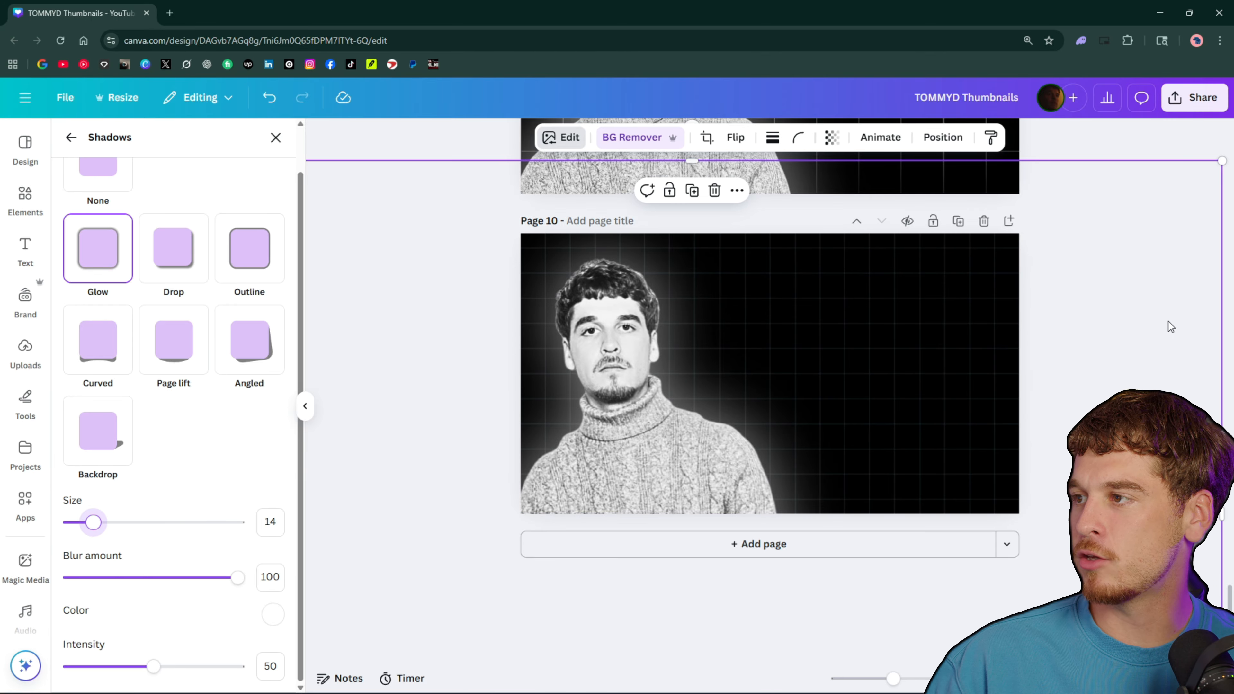
{"action": "left_click", "coordinate": [1157, 322]}
{"action": "left_click", "coordinate": [1148, 347]}
Step: Compare the portrait with page 9's, enlarge the page 10 cutout a little more and readjust its position to match
{"action": "scroll", "coordinate": [1147, 348], "scroll_direction": "up", "scroll_amount": 2}
{"action": "scroll", "coordinate": [1147, 348], "scroll_direction": "up", "scroll_amount": 4}
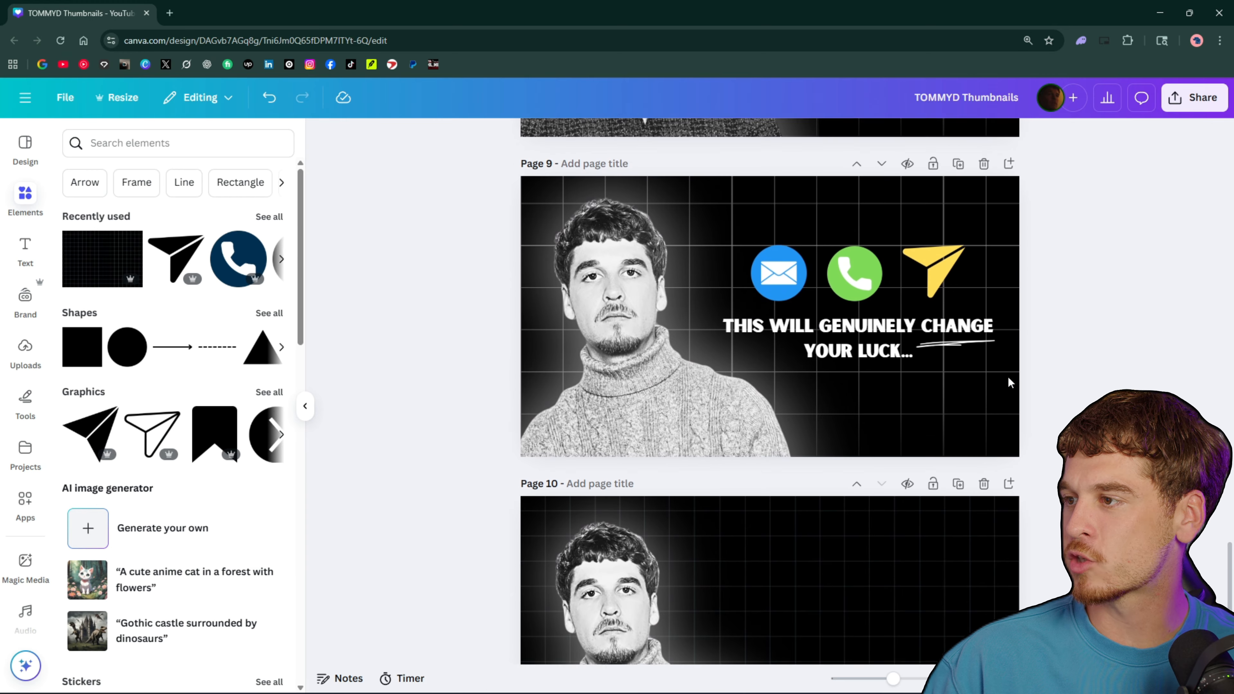
{"action": "scroll", "coordinate": [1008, 381], "scroll_direction": "down", "scroll_amount": 4}
{"action": "scroll", "coordinate": [717, 538], "scroll_direction": "up", "scroll_amount": 1}
{"action": "left_click", "coordinate": [716, 543]}
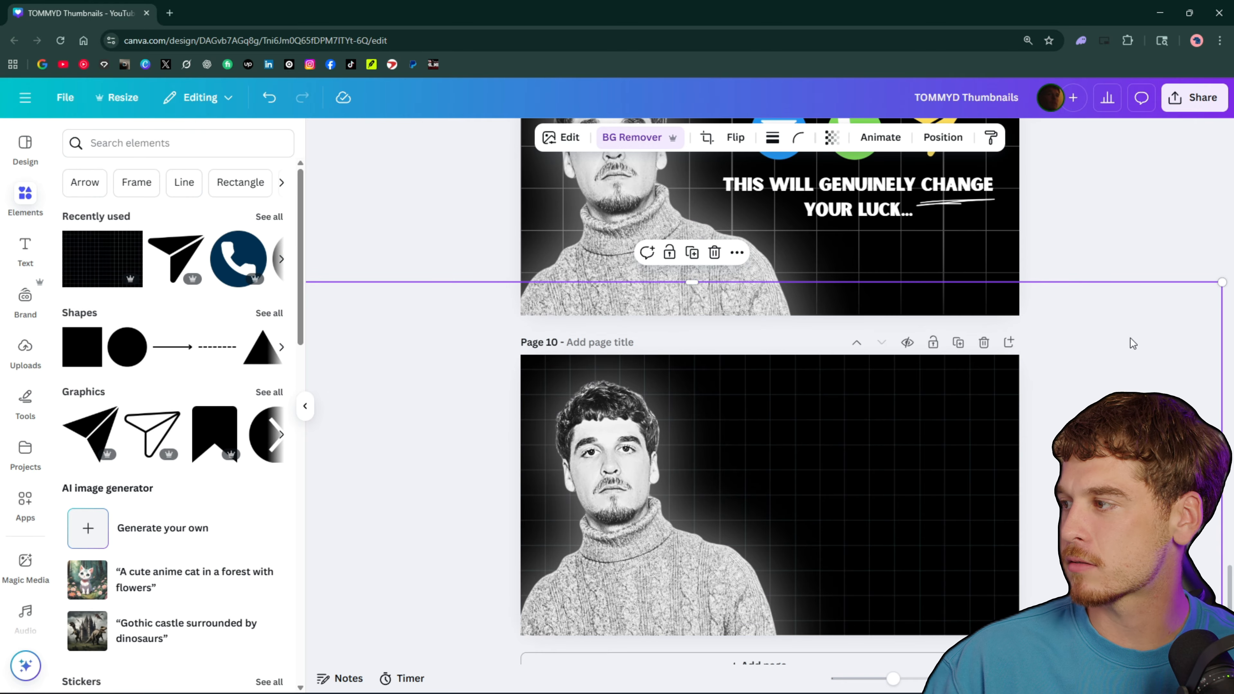
{"action": "left_click_drag", "start_coordinate": [1219, 282], "coordinate": [1231, 210]}
{"action": "left_click_drag", "start_coordinate": [708, 509], "coordinate": [700, 518]}
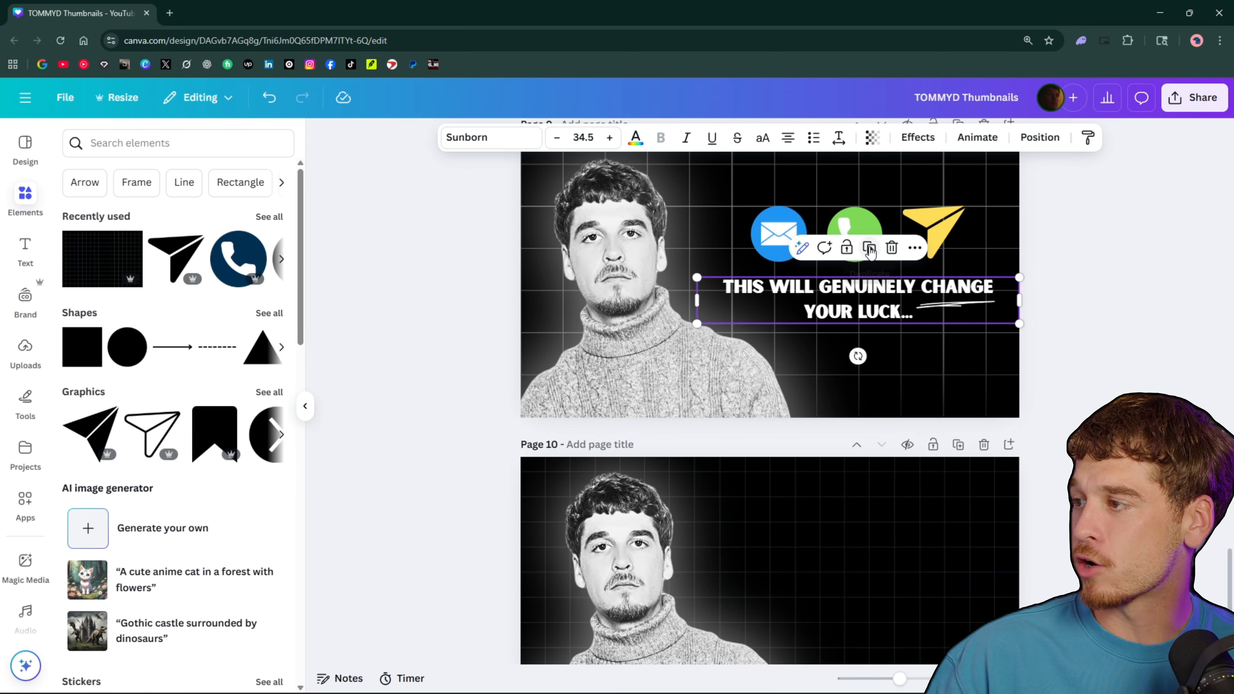
Step: Duplicate the "THIS WILL GENUINELY CHANGE YOUR LUCK..." text from page 9 and place the copy beside the portrait on page 10
{"action": "left_click", "coordinate": [870, 251]}
{"action": "scroll", "coordinate": [870, 263], "scroll_direction": "down", "scroll_amount": 1}
{"action": "left_click_drag", "start_coordinate": [871, 275], "coordinate": [872, 478]}
{"action": "scroll", "coordinate": [868, 428], "scroll_direction": "down", "scroll_amount": 1}
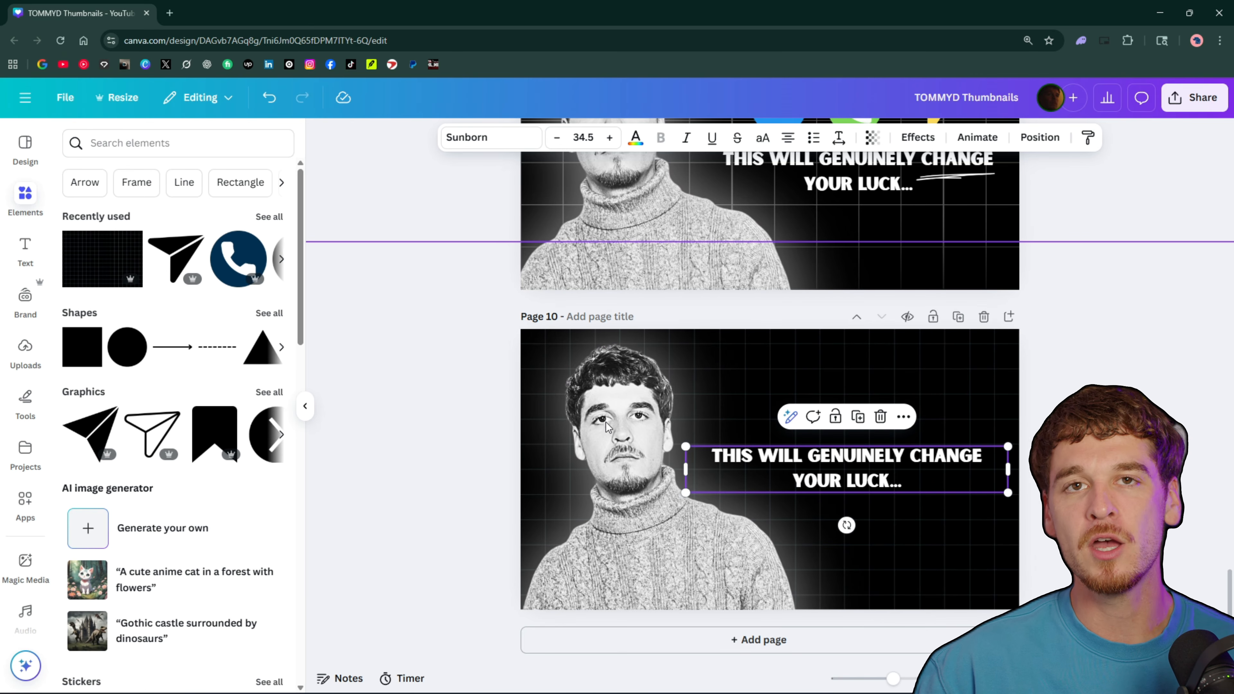
Step: Replace the copied text on page 10 with "WATCH THIS AND PEOPLE WILL START CLICKING ON YOUR VIDEOS..." and shift it slightly left
{"action": "key", "text": "Return"}
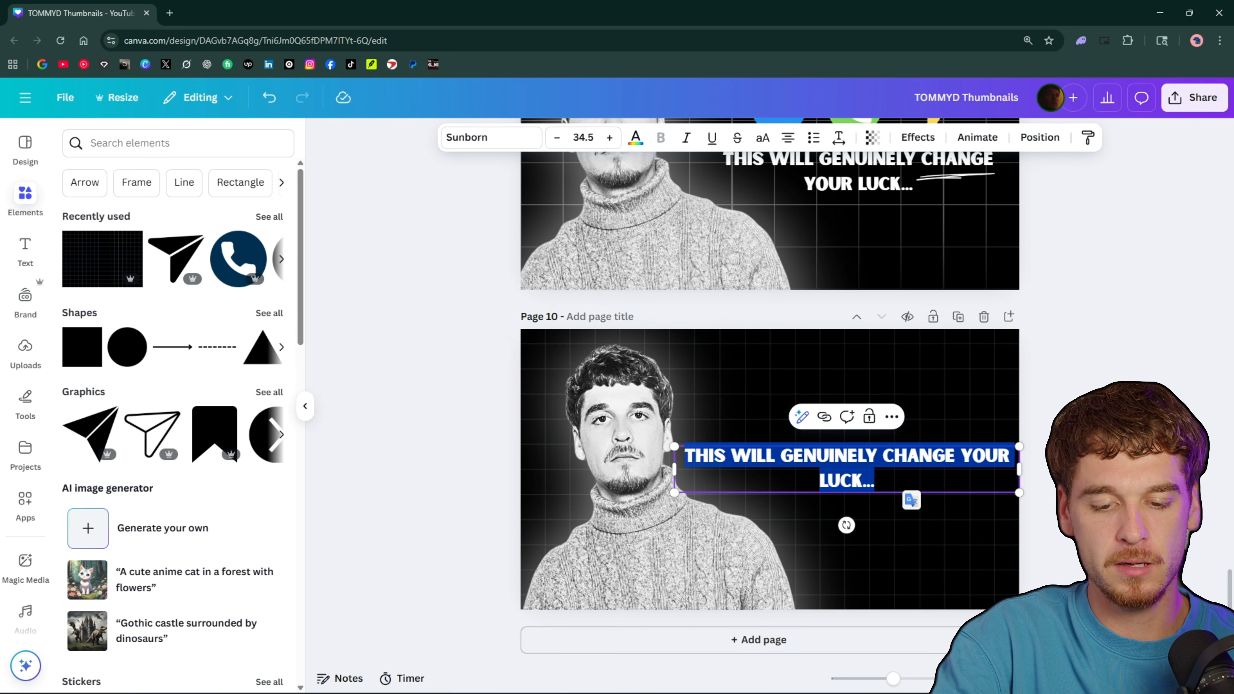
{"action": "key", "text": "BackSpace"}
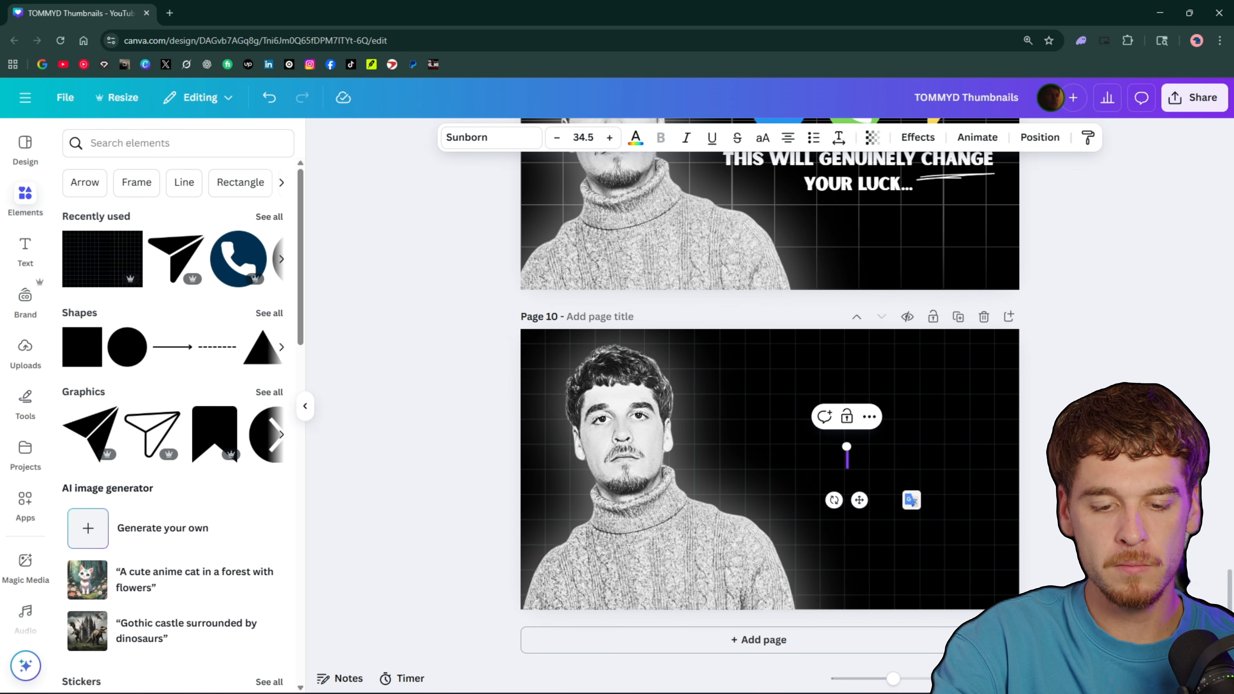
{"action": "type", "text": "WATCH THIS A"}
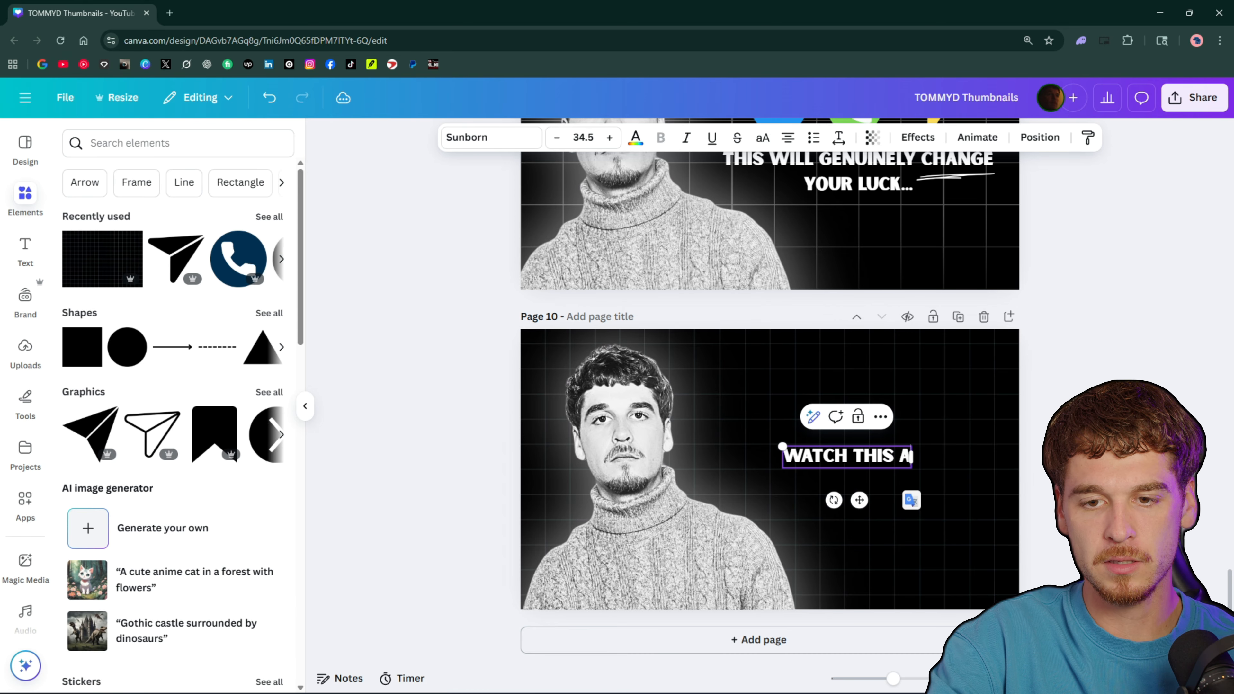
{"action": "type", "text": "ND PEOPLE WIL"}
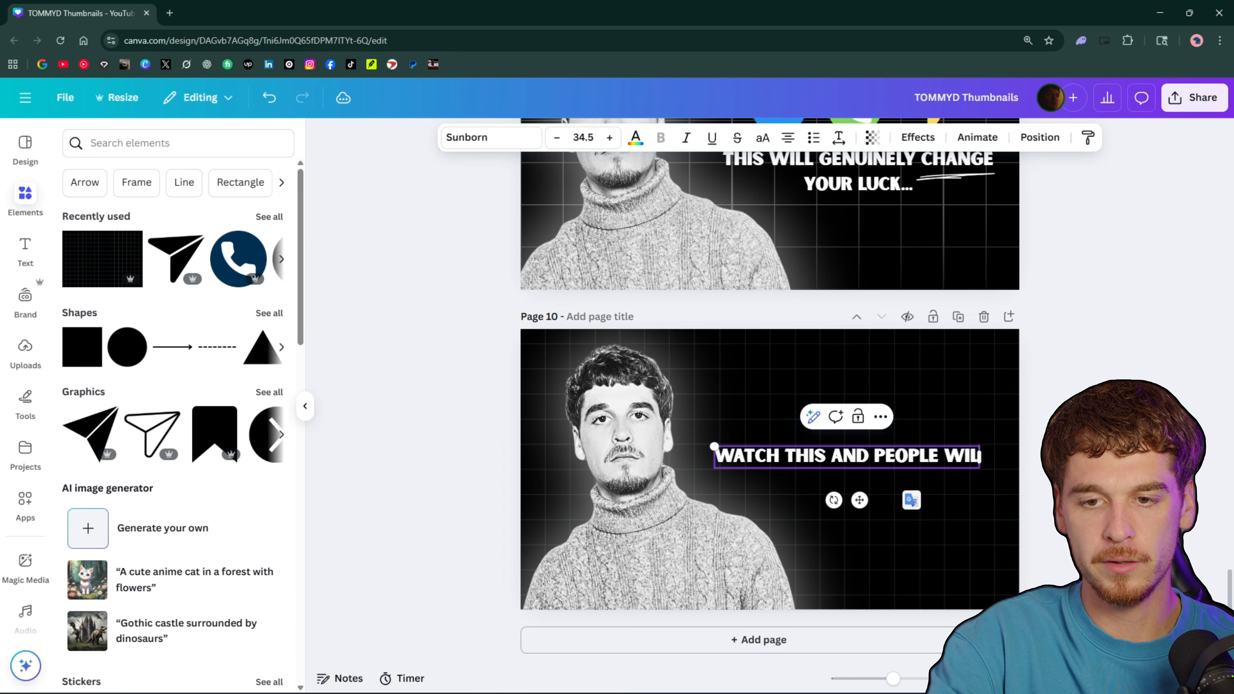
{"action": "type", "text": "L START CLICKING ON Y"}
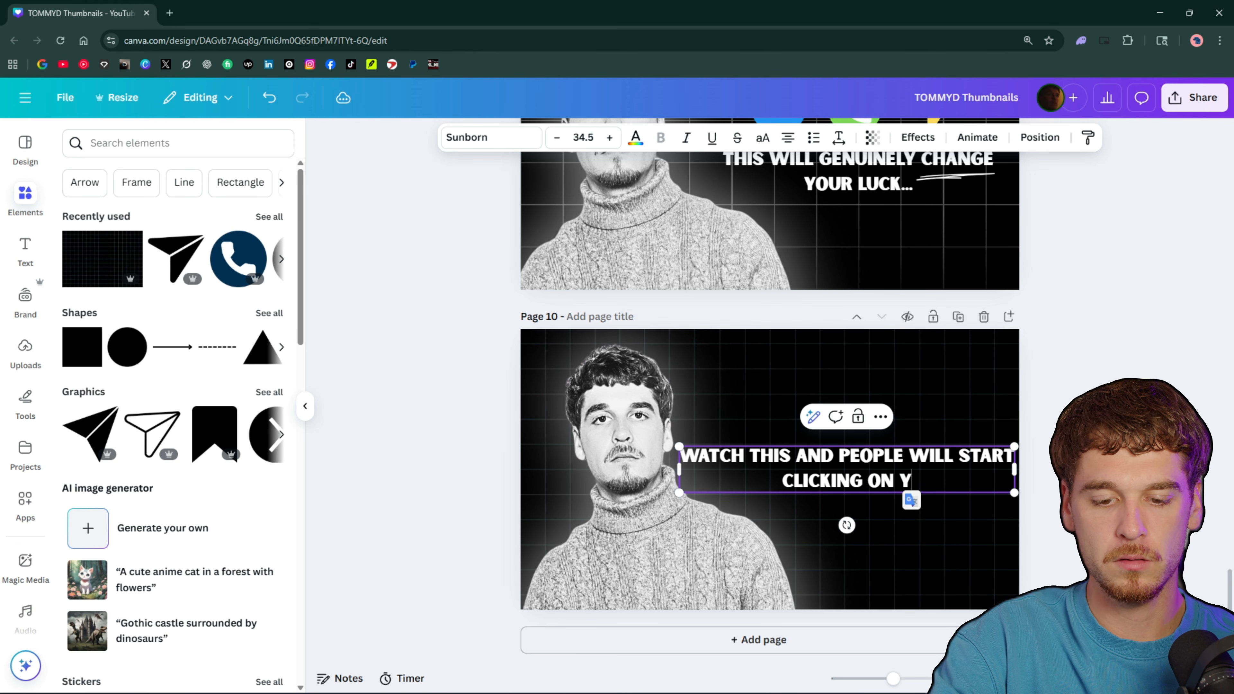
{"action": "type", "text": "OUR VIDEOS.."}
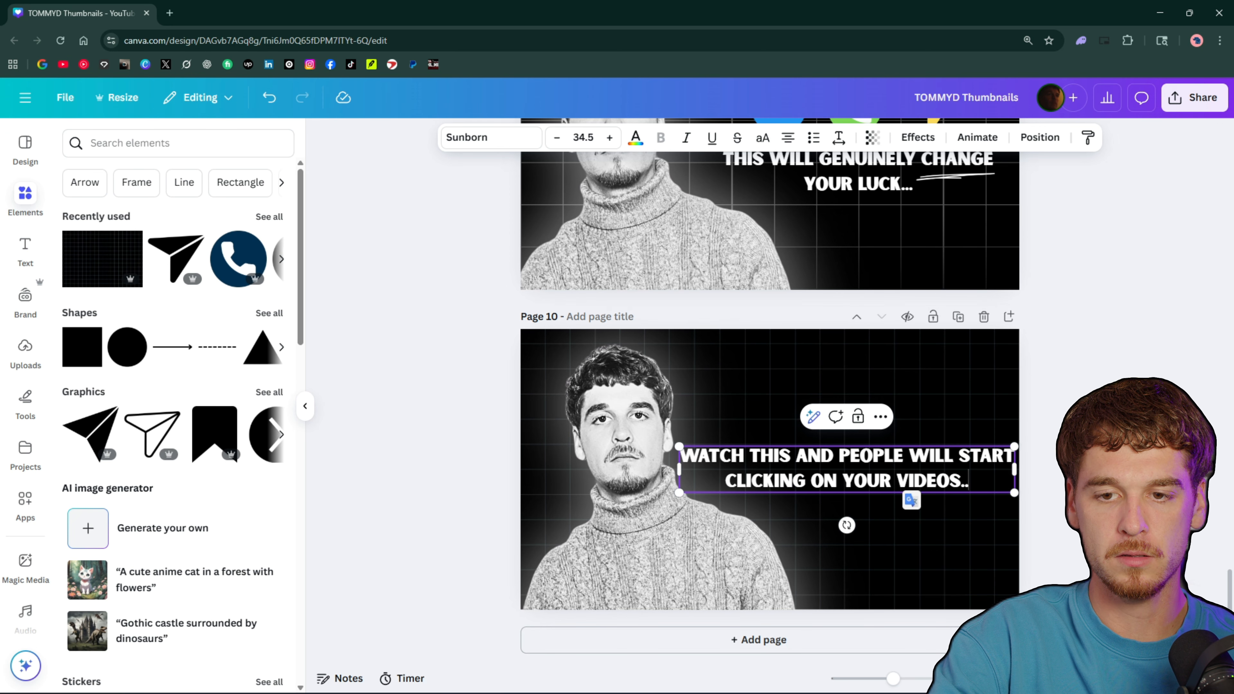
{"action": "type", "text": "."}
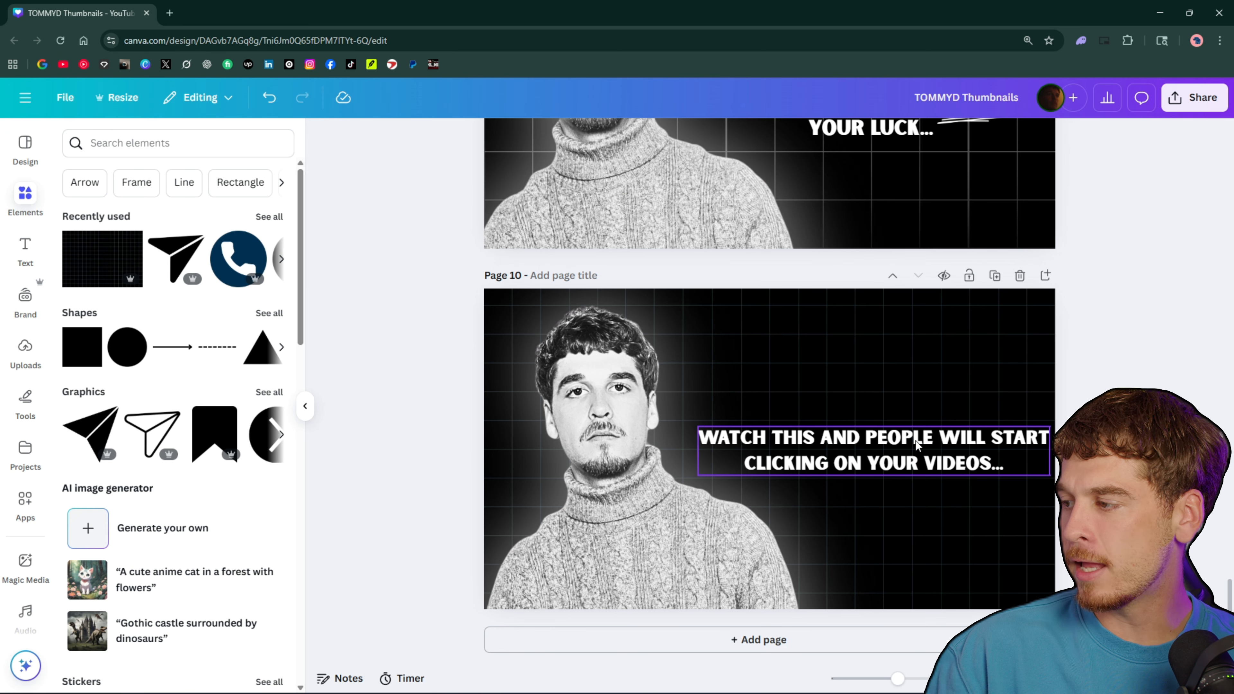
{"action": "left_click", "coordinate": [916, 445]}
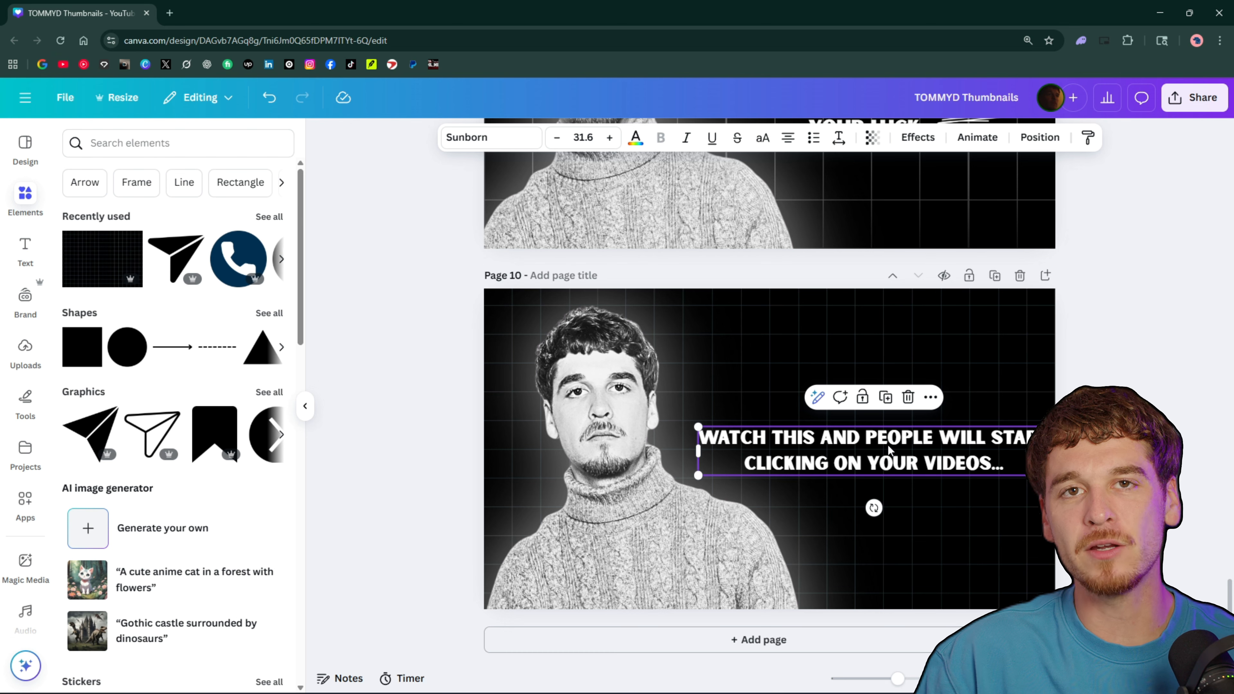
{"action": "mouse_move", "coordinate": [888, 450]}
{"action": "left_mouse_down"}
{"action": "mouse_move", "coordinate": [872, 418]}
{"action": "mouse_move", "coordinate": [877, 450]}
{"action": "left_mouse_up"}
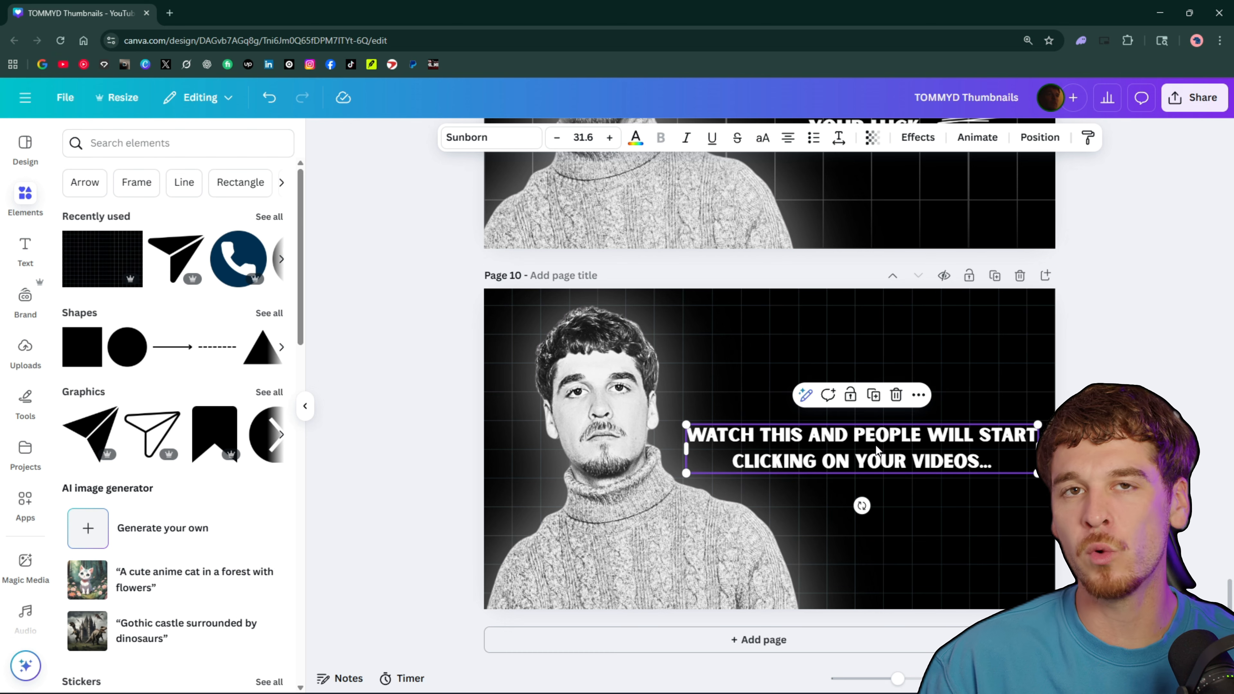